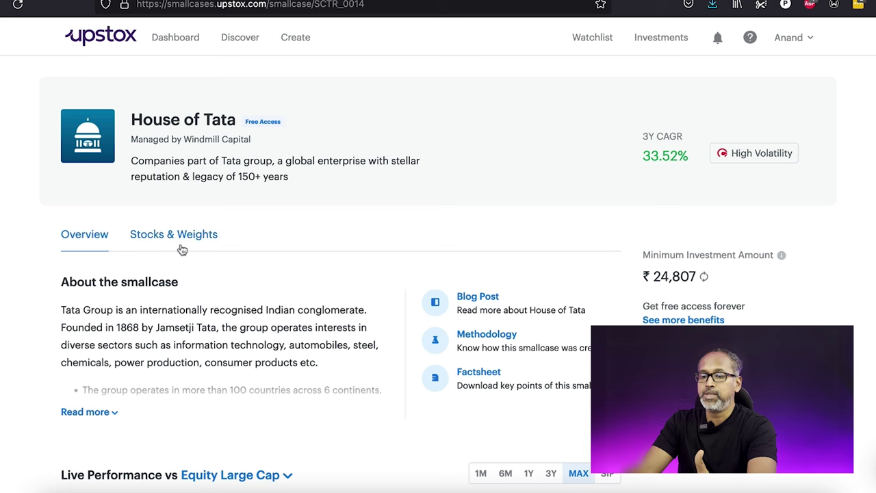
# Step: Examine House of Tata's stocks and weights, including its market-cap distribution and segment composition
pyautogui.click(188, 240)
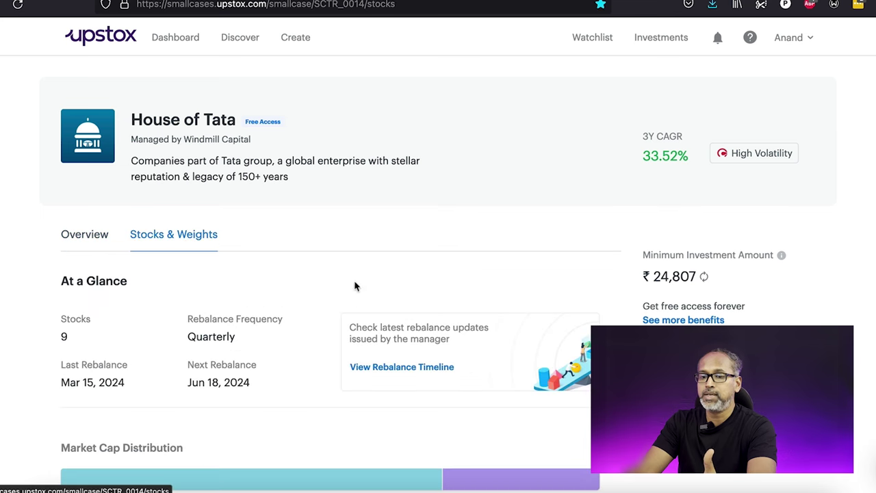
pyautogui.scroll(-3, 257, 288)
pyautogui.moveTo(64, 146); pyautogui.dragTo(82, 149)
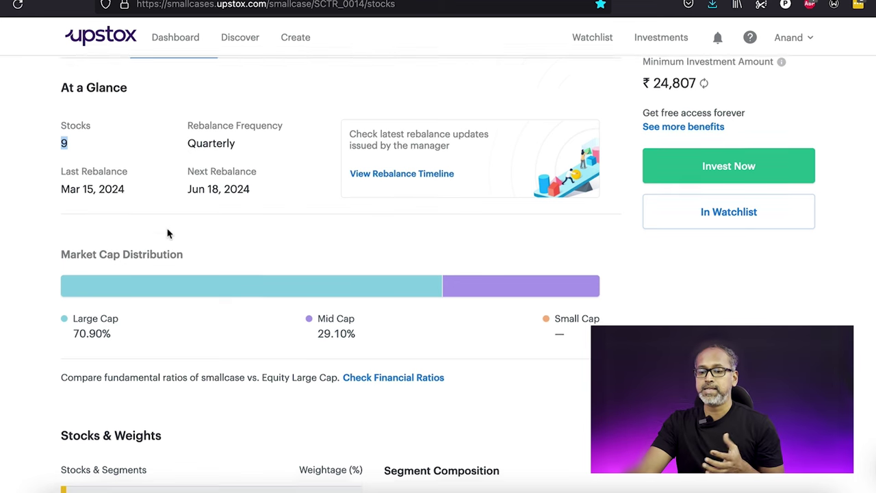
pyautogui.scroll(-5, 167, 233)
pyautogui.scroll(-2, 336, 286)
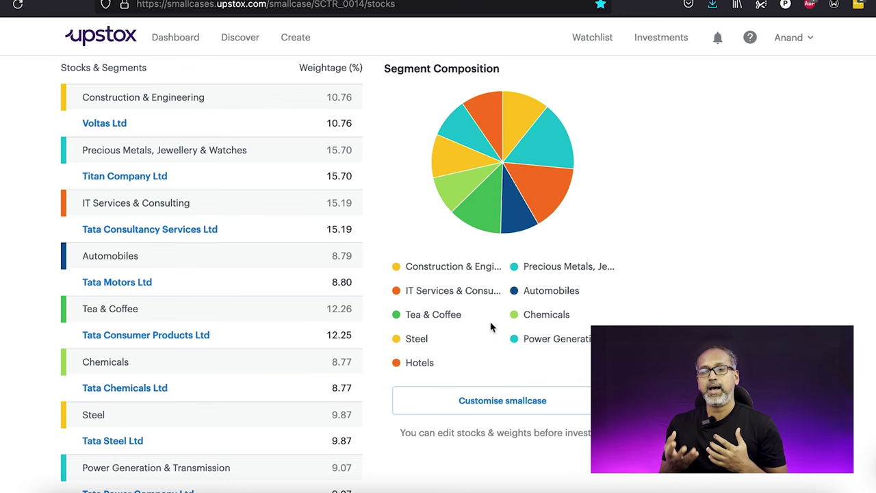
# Step: View the explanation of House of Tata's 3Y CAGR and volatility rating, and close it
pyautogui.scroll(8, 490, 327)
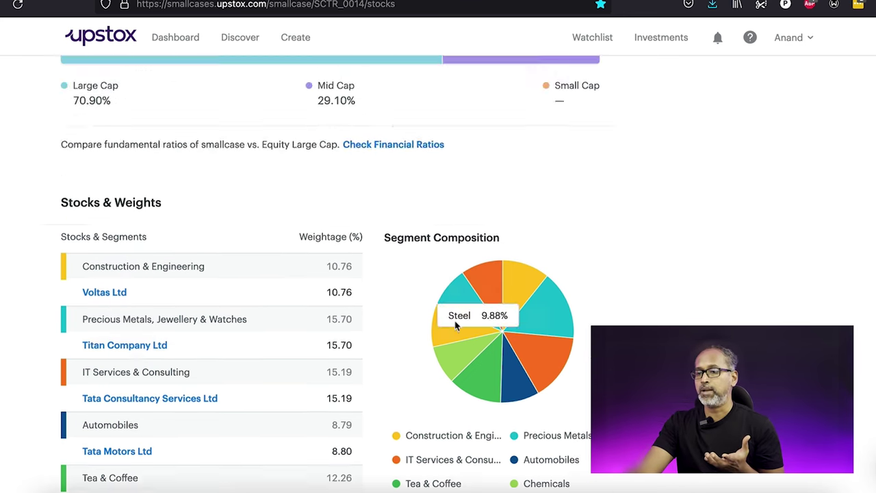
pyautogui.scroll(2, 641, 226)
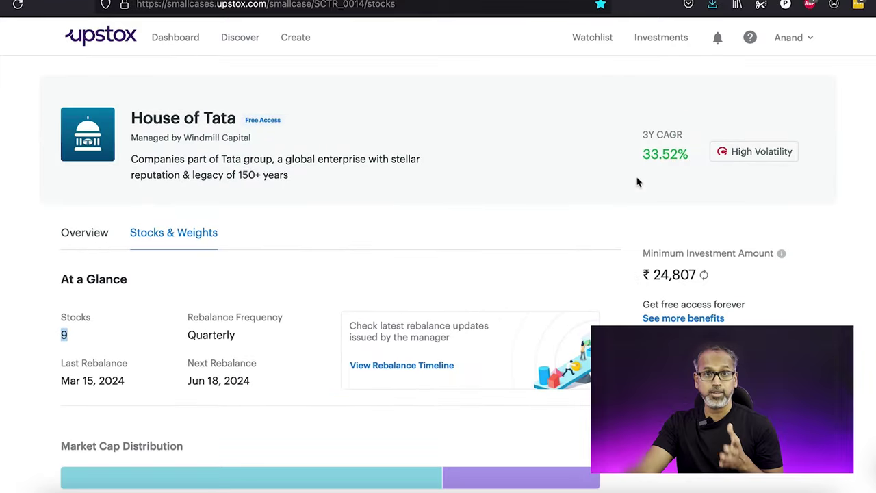
pyautogui.click(687, 155)
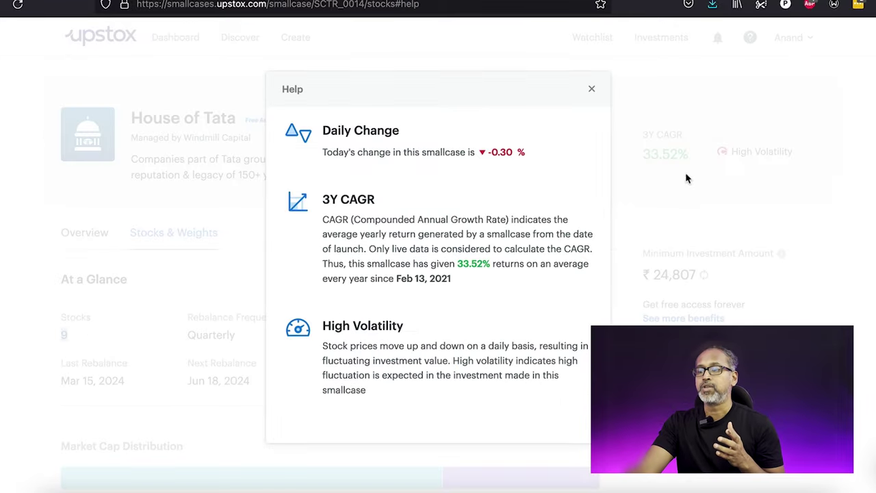
pyautogui.click(591, 89)
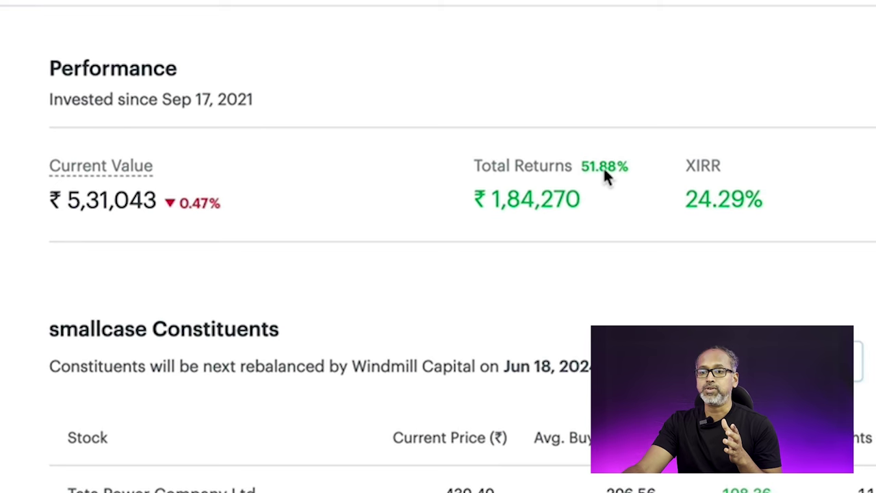
# Step: Switch to the smallcase site and examine the total returns and XIRR of the House of Tata investment, then collapse the performance details
pyautogui.scroll(-1, 582, 172)
pyautogui.moveTo(581, 155); pyautogui.dragTo(632, 166)
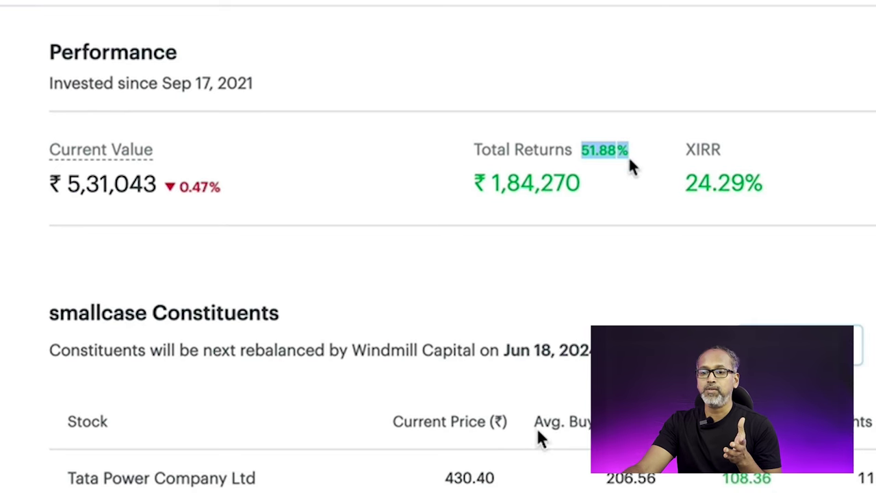
pyautogui.click(635, 192)
pyautogui.moveTo(684, 185); pyautogui.dragTo(765, 190)
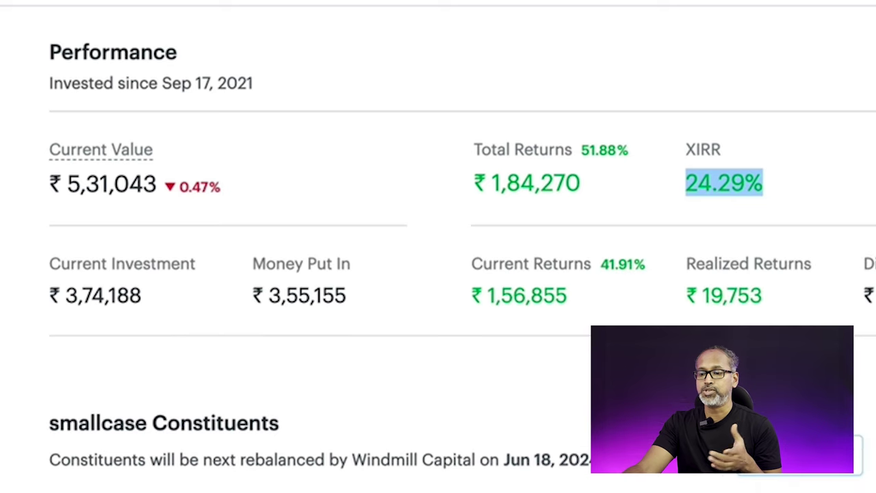
pyautogui.click(802, 143)
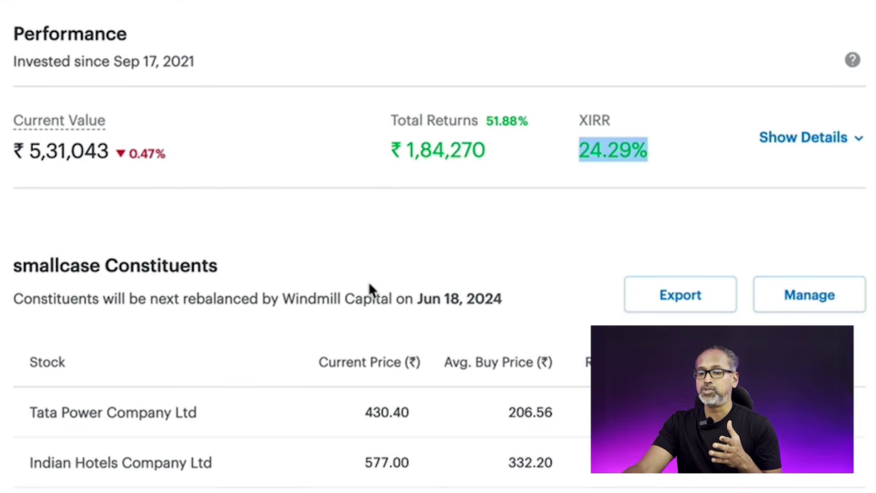
# Step: Examine the House of Tata constituents, sorting them first by weight and again by returns
pyautogui.scroll(-2, 370, 288)
pyautogui.scroll(2, 371, 291)
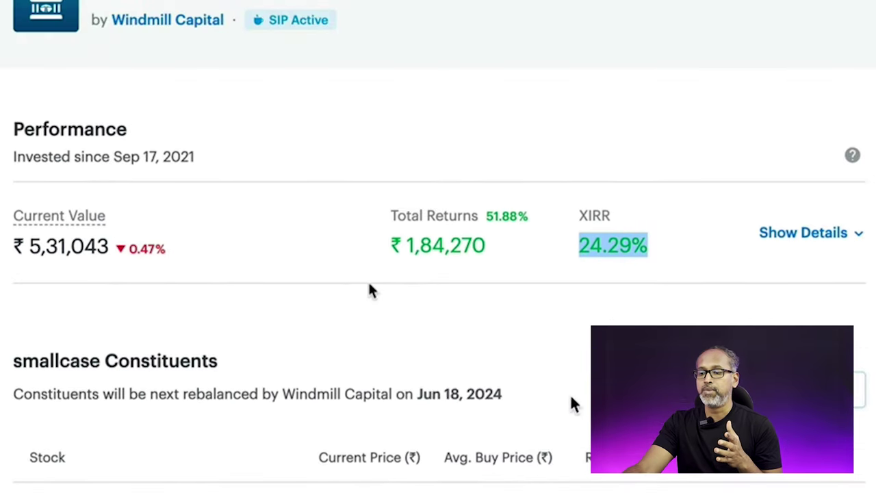
pyautogui.scroll(-6, 370, 291)
pyautogui.scroll(1, 369, 291)
pyautogui.scroll(3, 368, 284)
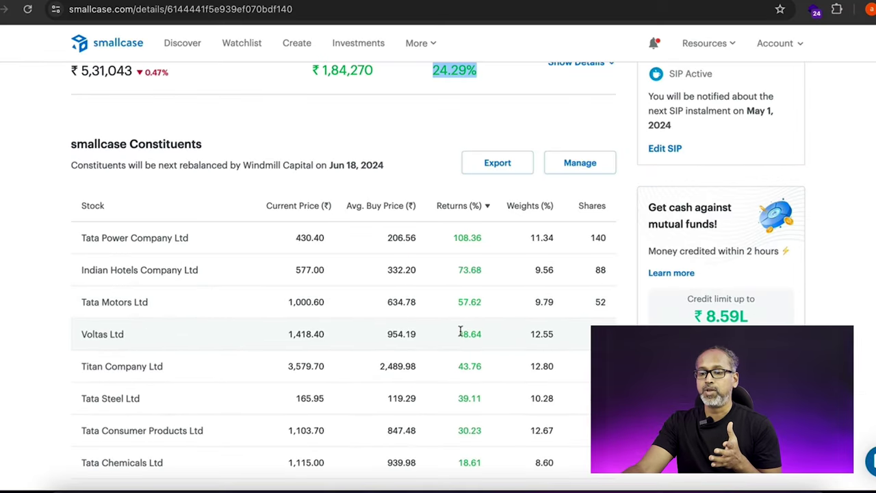
pyautogui.click(547, 208)
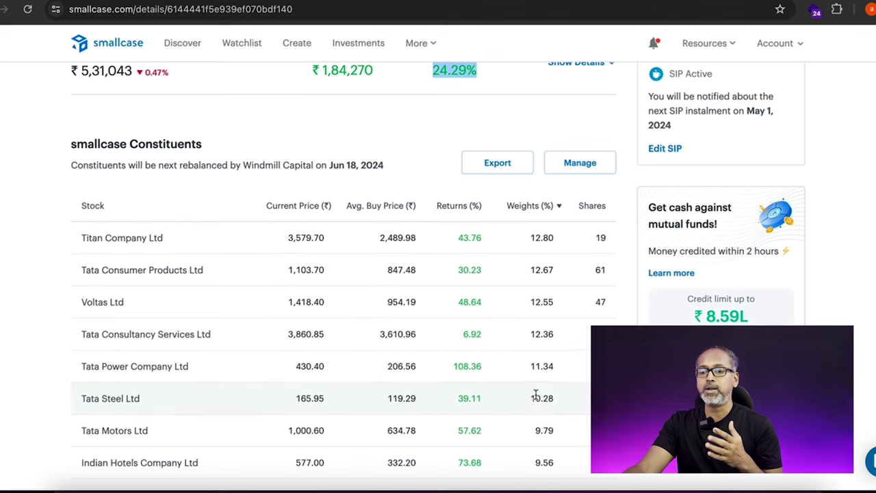
pyautogui.click(457, 207)
# Step: Try to invest ₹12000 more in House of Tata, and dismiss the request to add funds
pyautogui.scroll(1, 528, 204)
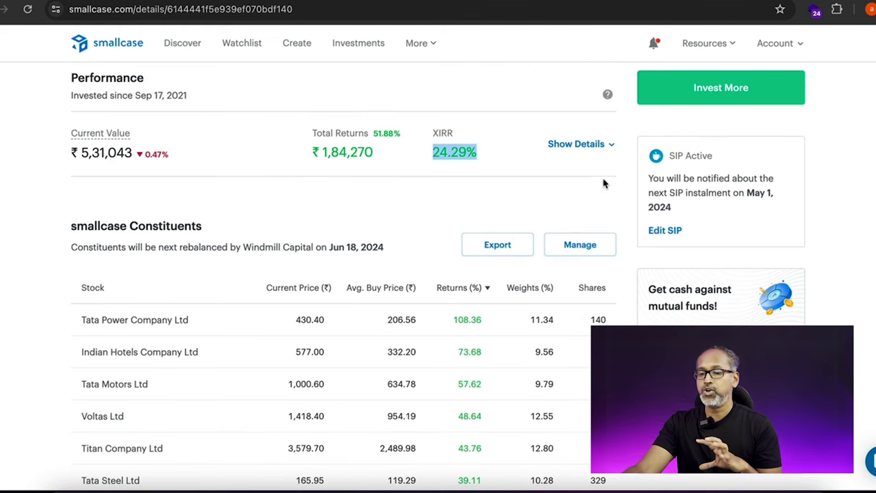
pyautogui.scroll(1, 704, 178)
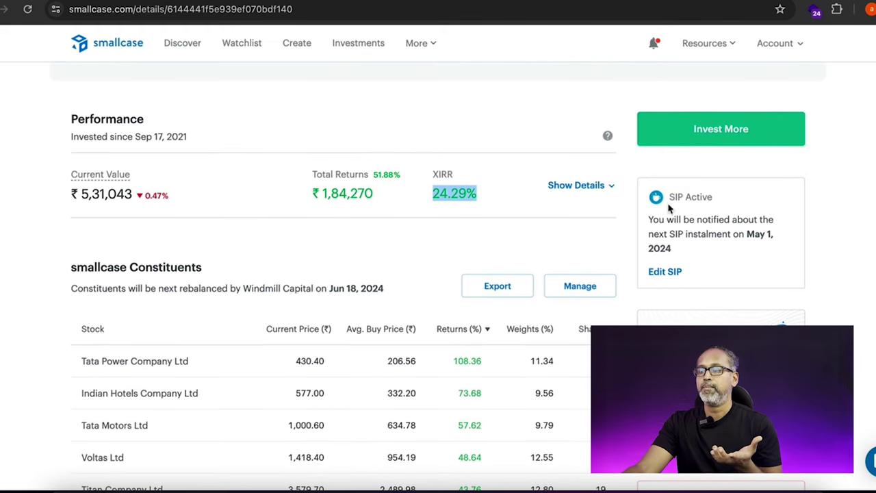
pyautogui.click(698, 131)
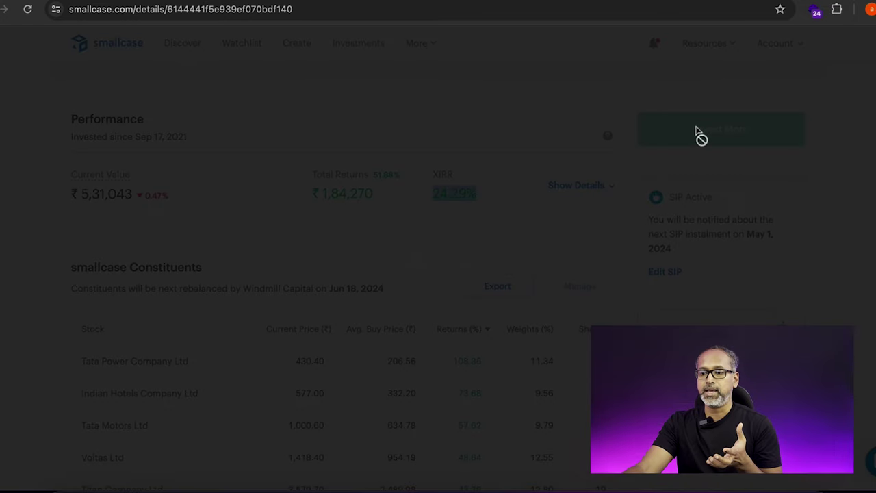
pyautogui.click(496, 276)
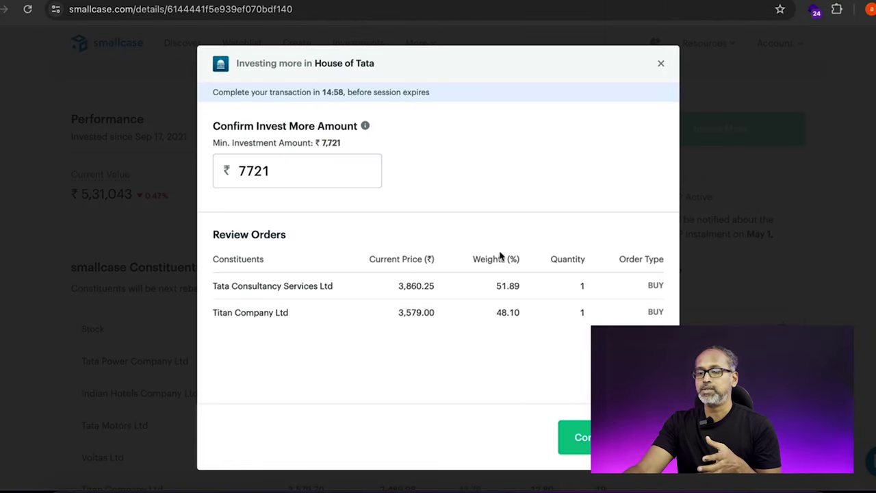
pyautogui.click(297, 179)
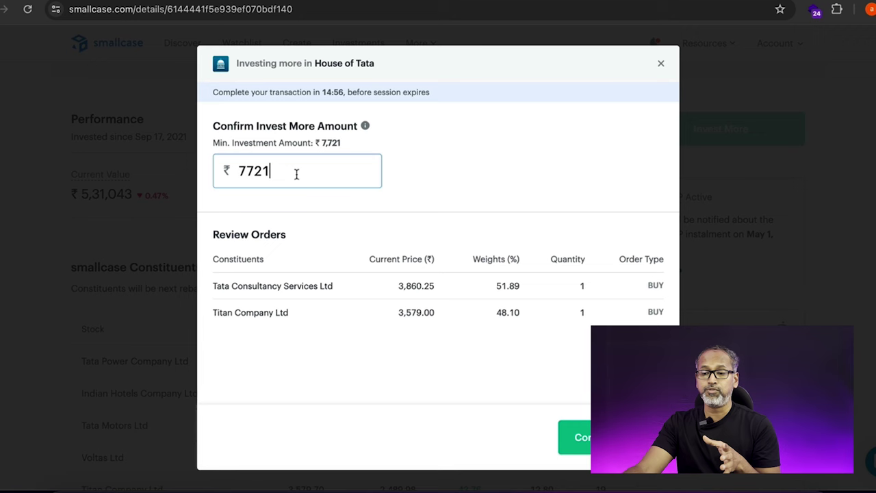
pyautogui.doubleClick(297, 174)
pyautogui.write('12000')
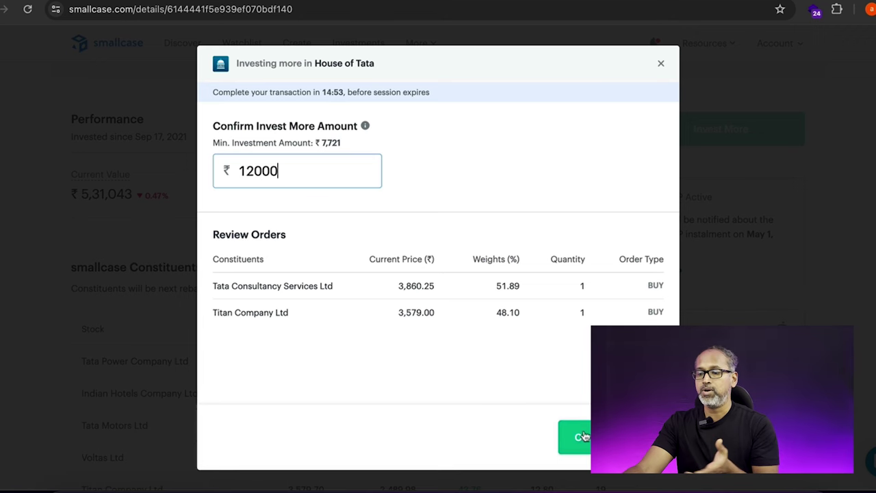
pyautogui.click(578, 437)
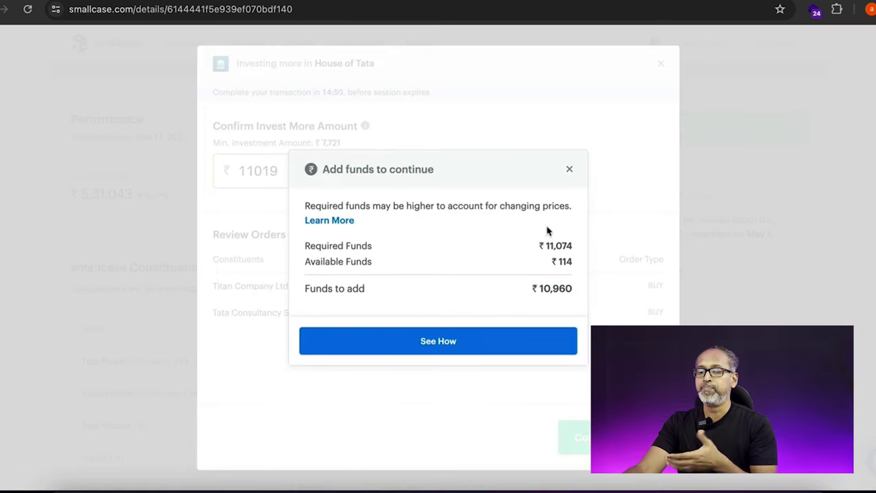
pyautogui.click(571, 171)
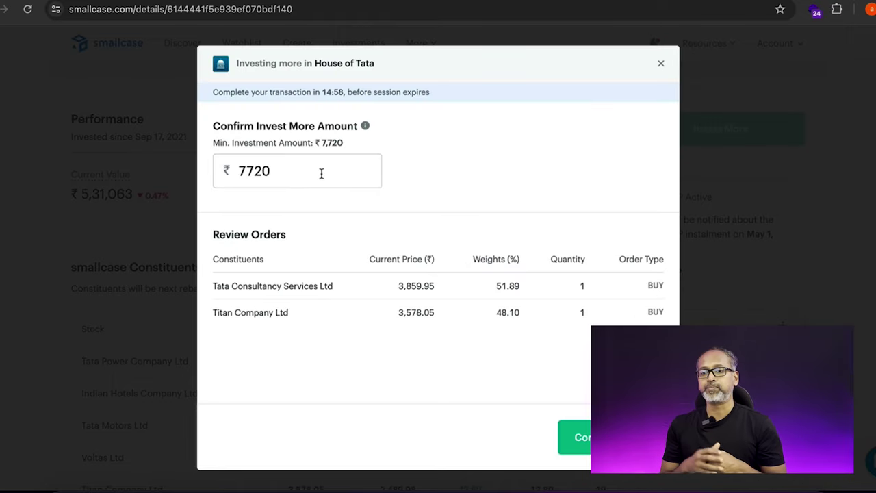
# Step: Try an additional House of Tata investment of ₹772000, review its buy orders, and cancel the transaction
pyautogui.click(322, 172)
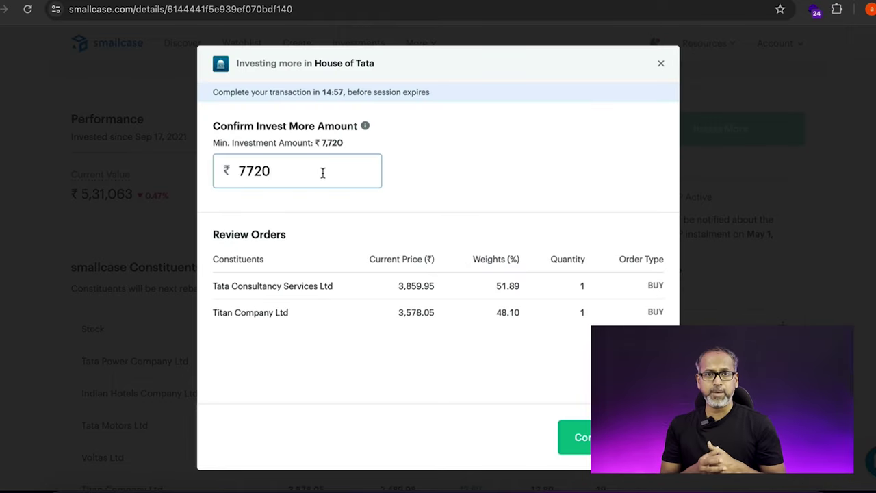
pyautogui.write('00')
pyautogui.press('Return')
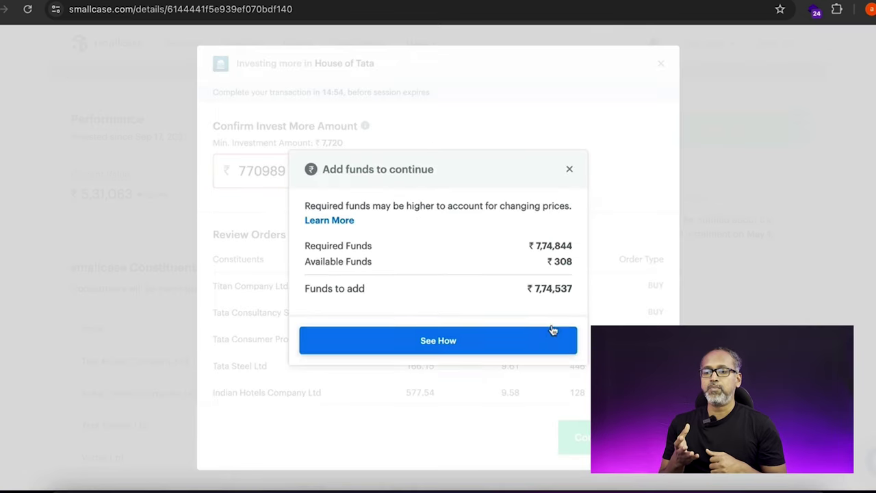
pyautogui.click(569, 169)
pyautogui.scroll(-3, 479, 290)
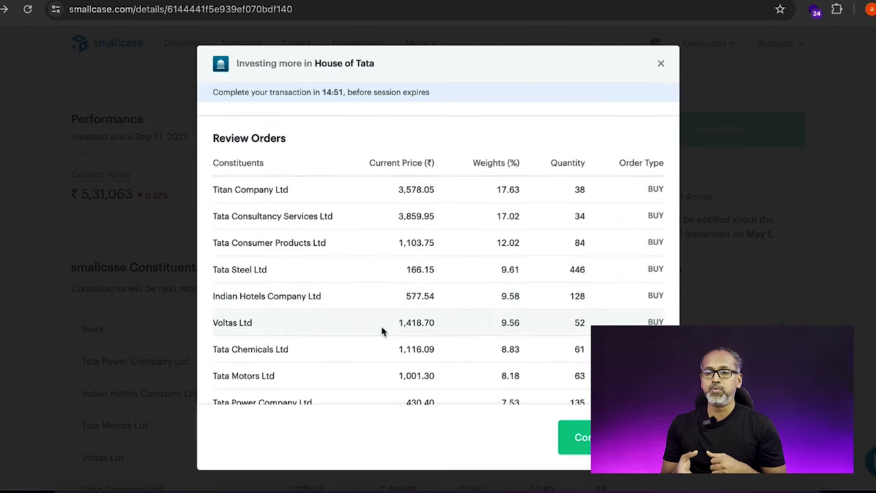
pyautogui.scroll(-2, 326, 311)
pyautogui.scroll(5, 329, 308)
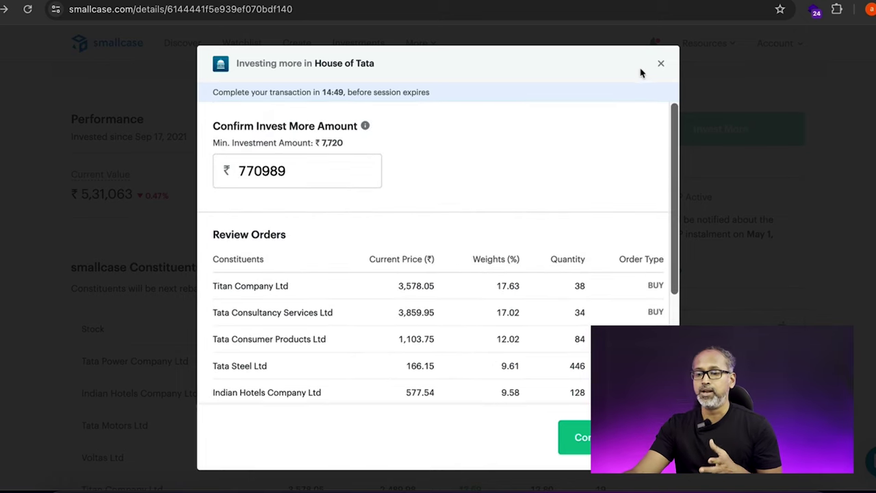
pyautogui.click(662, 66)
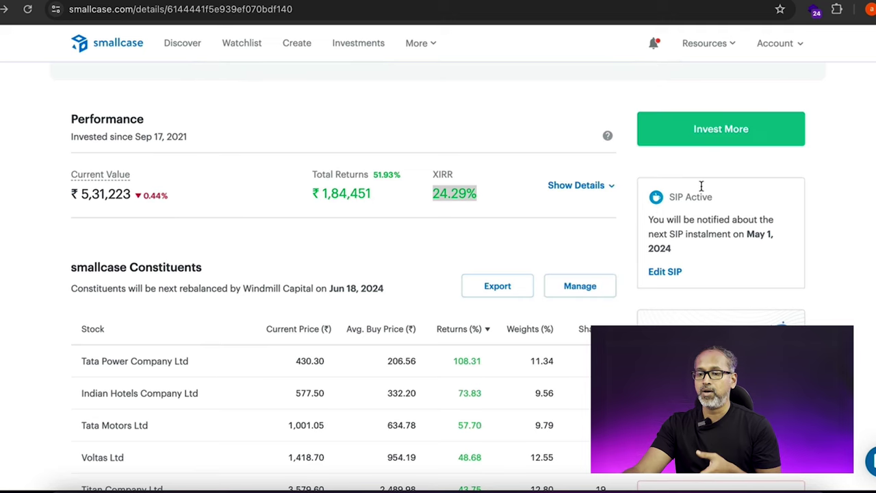
# Step: Open the SIP editing options for the House of Tata investment
pyautogui.click(675, 277)
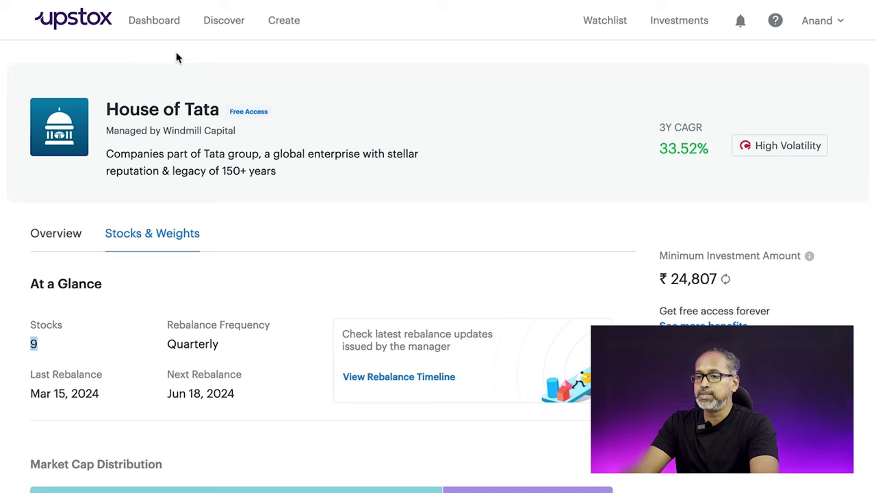
# Step: Switch to Upstox, search all smallcases on the Discover page for "house of", and open House of Mahindra
pyautogui.click(221, 32)
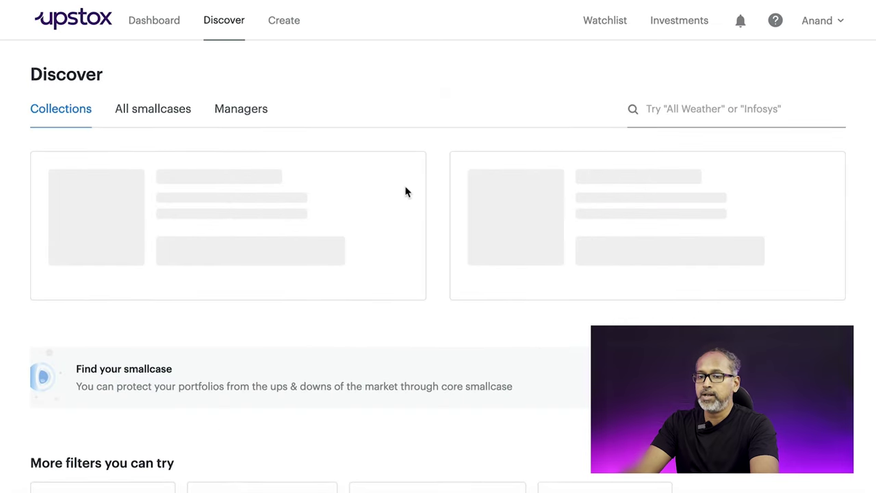
pyautogui.click(172, 121)
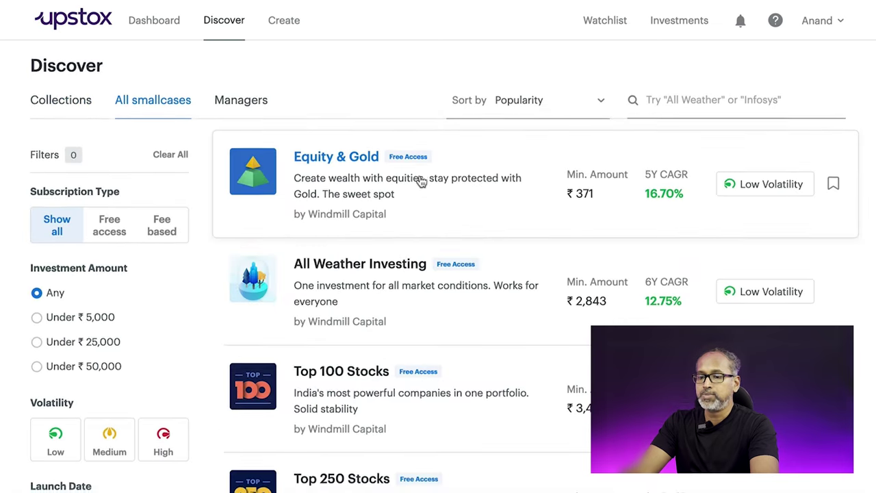
pyautogui.scroll(-3, 421, 180)
pyautogui.scroll(3, 421, 180)
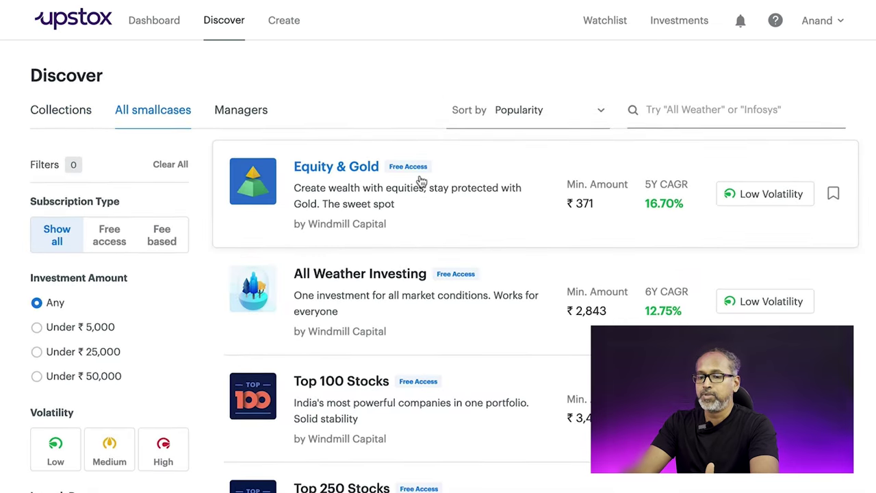
pyautogui.click(759, 111)
pyautogui.write('house of')
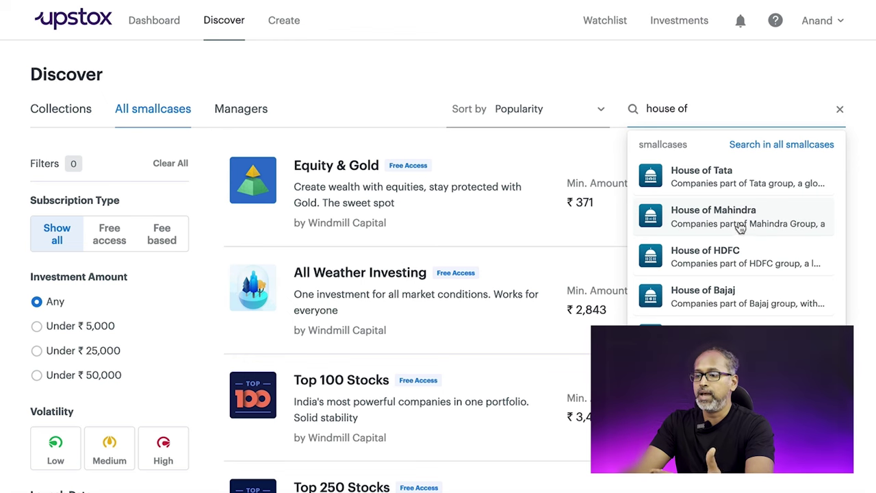
pyautogui.click(740, 218)
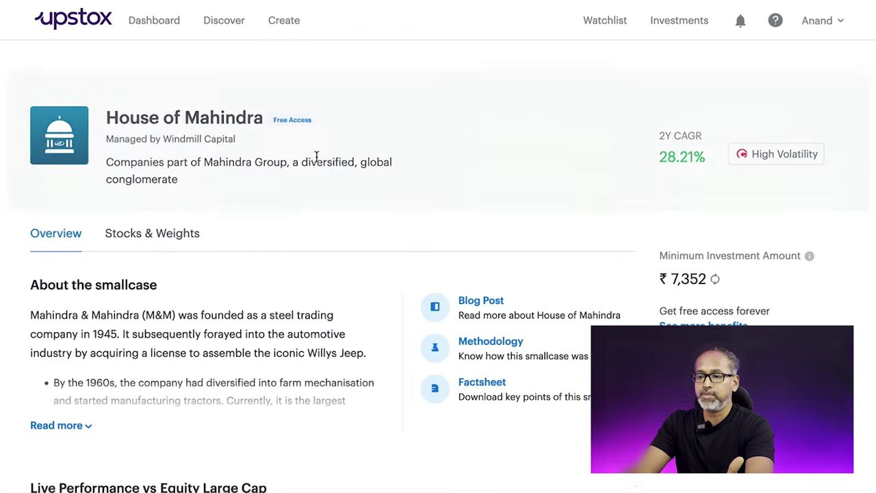
# Step: Examine House of Mahindra's stocks and weights, including its market-cap distribution and segment composition
pyautogui.click(162, 235)
pyautogui.scroll(-2, 472, 230)
pyautogui.scroll(-5, 472, 230)
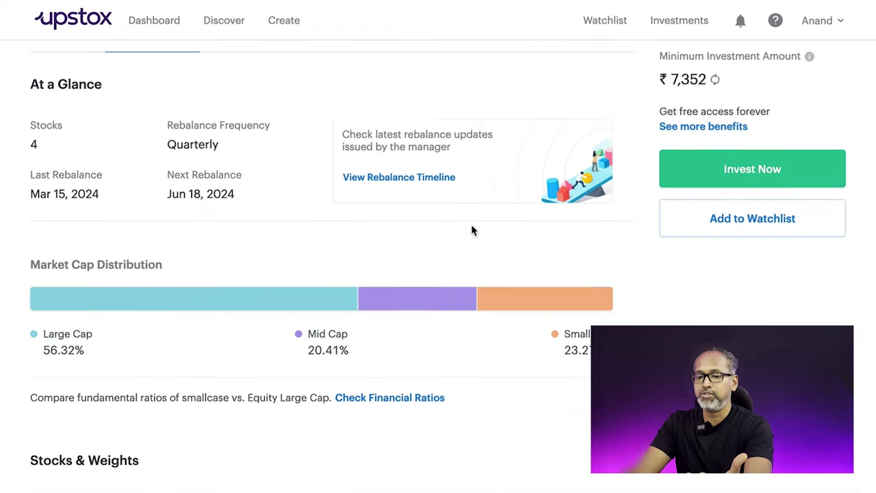
pyautogui.scroll(-1, 122, 277)
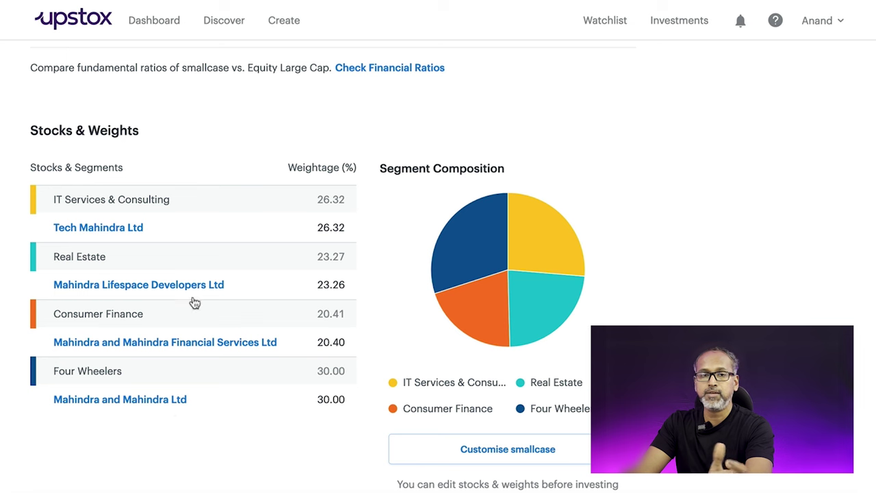
pyautogui.scroll(5, 401, 347)
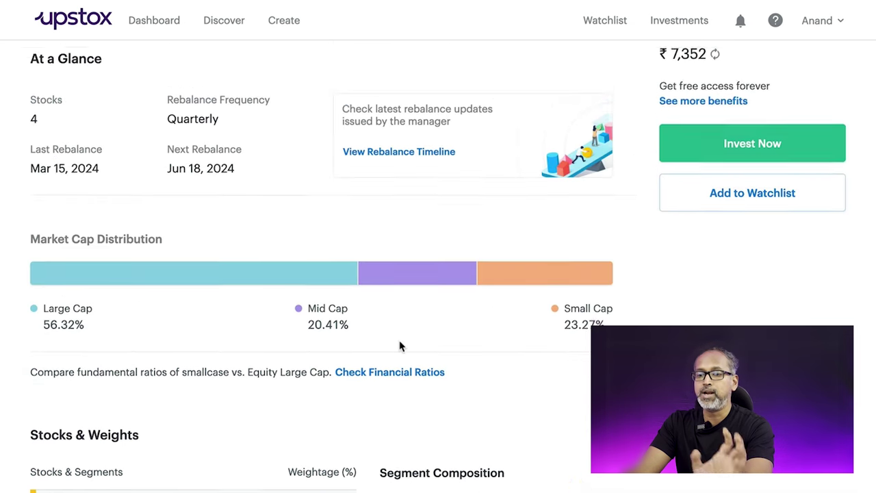
# Step: Return to the Discover page and sort all smallcases by one-year returns from high to low
pyautogui.scroll(4, 401, 347)
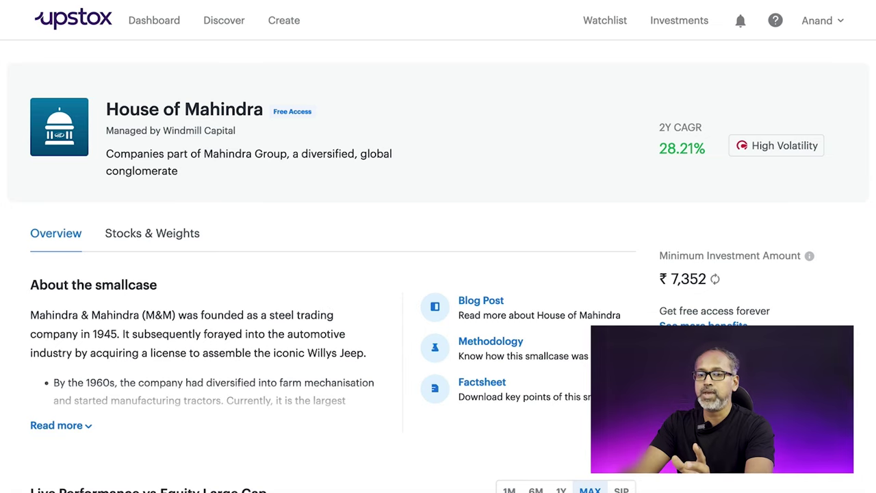
pyautogui.click(223, 20)
pyautogui.click(564, 118)
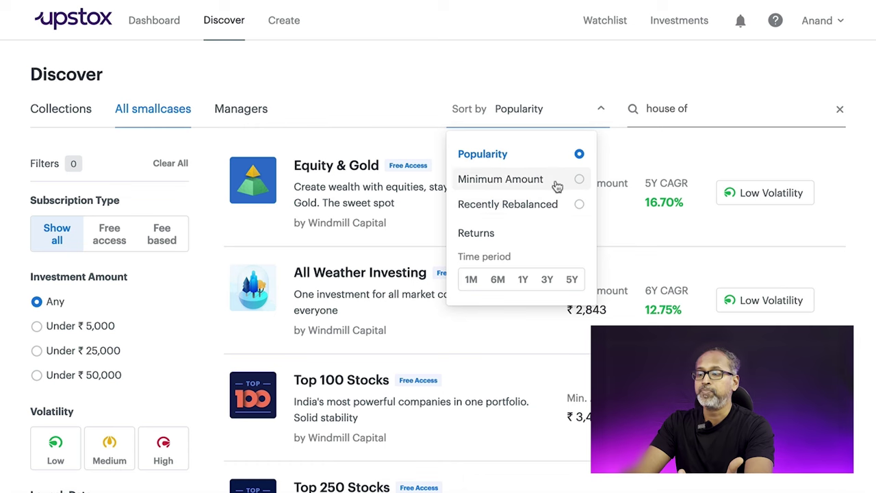
pyautogui.click(523, 280)
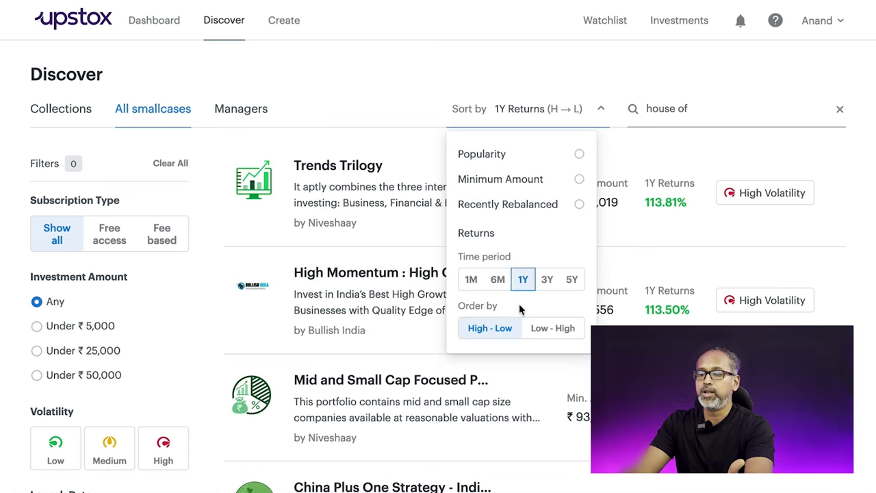
pyautogui.click(868, 158)
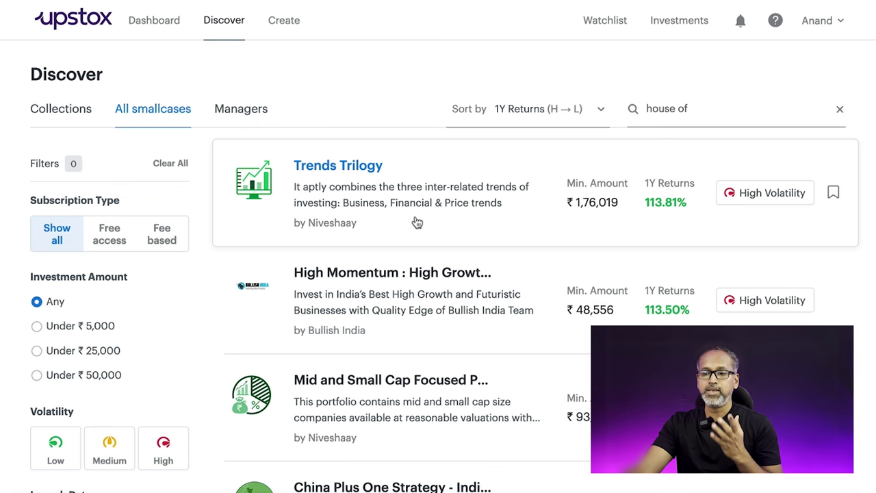
# Step: Filter the smallcases to fee-based ones and review the resulting list and the available investment strategy filters
pyautogui.click(166, 240)
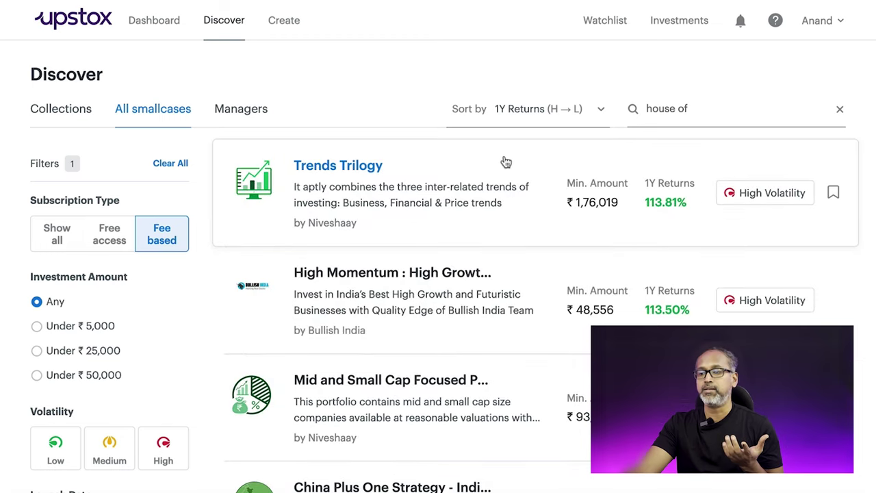
pyautogui.scroll(-1, 502, 161)
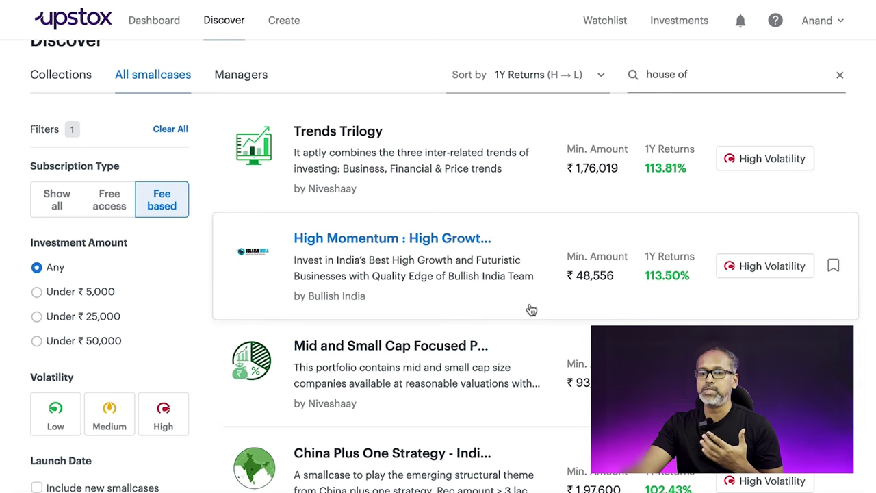
pyautogui.scroll(-3, 532, 310)
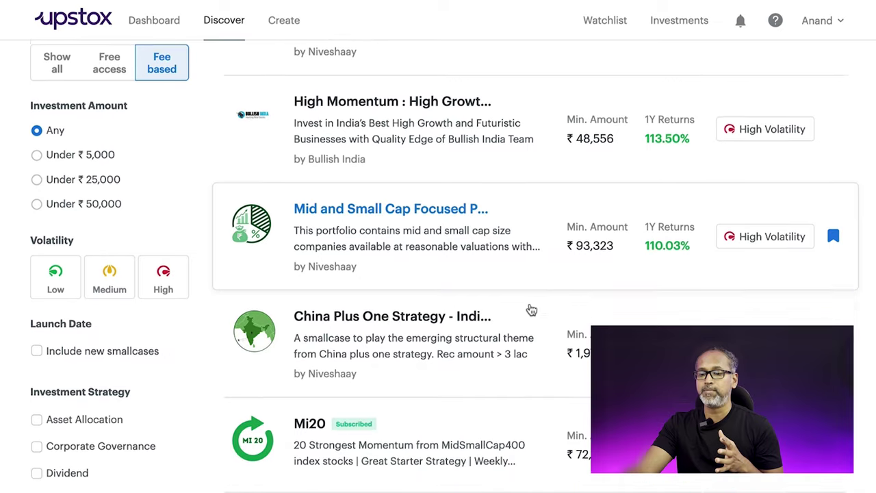
pyautogui.scroll(-2, 67, 253)
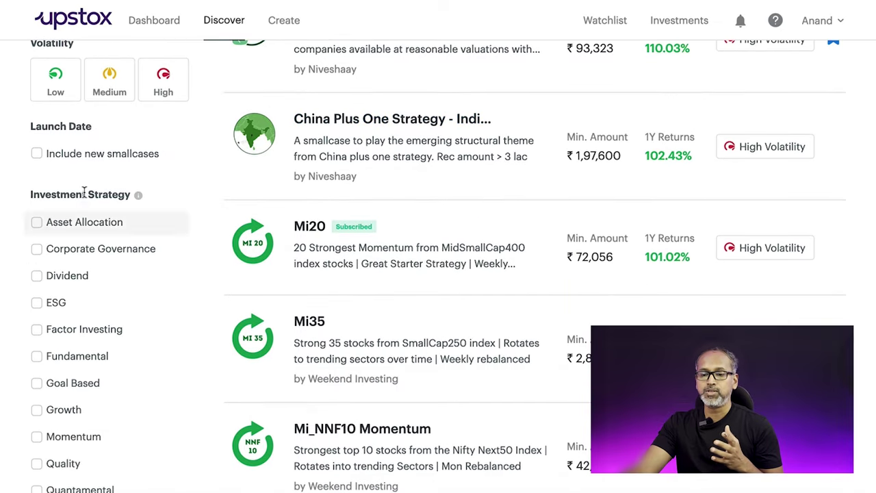
pyautogui.scroll(-2, 77, 363)
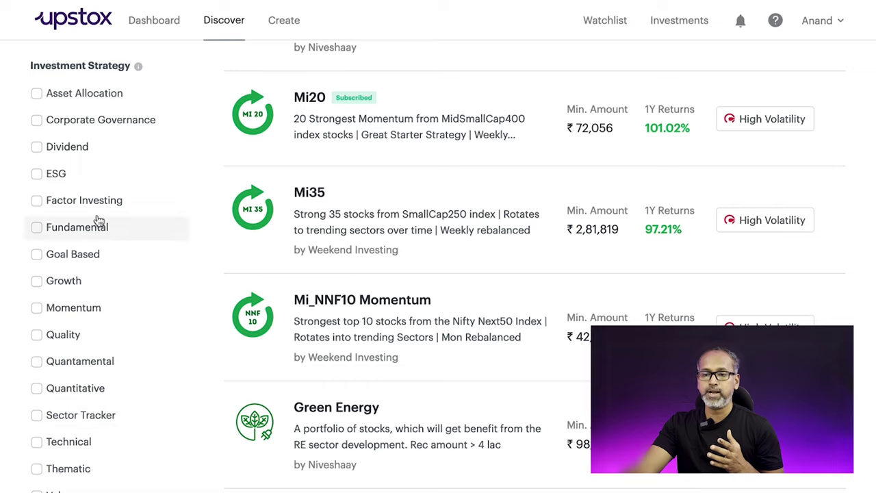
pyautogui.scroll(-2, 100, 223)
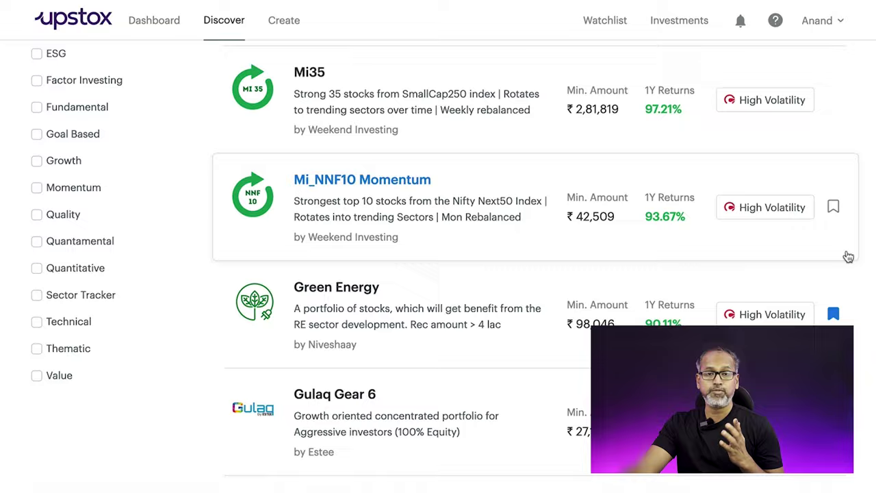
pyautogui.scroll(5, 845, 254)
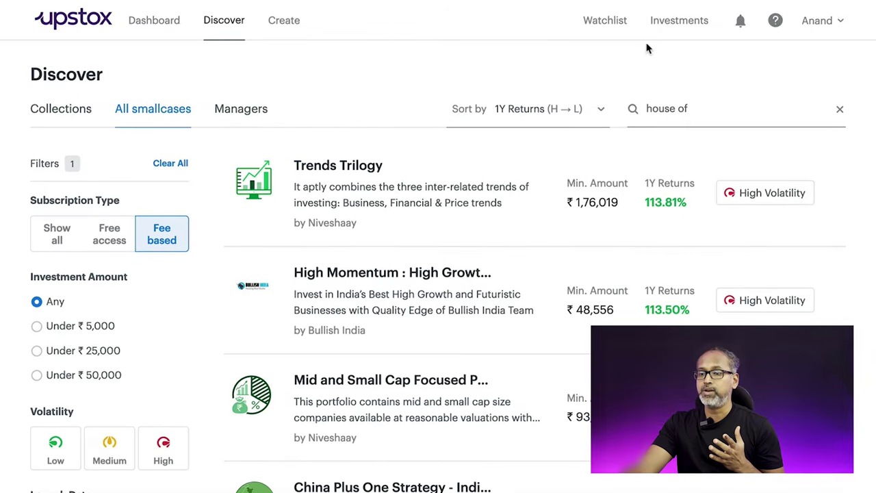
# Step: Open the watchlist and examine each watched smallcase's daily change, returns, watch date and minimum amount
pyautogui.click(625, 25)
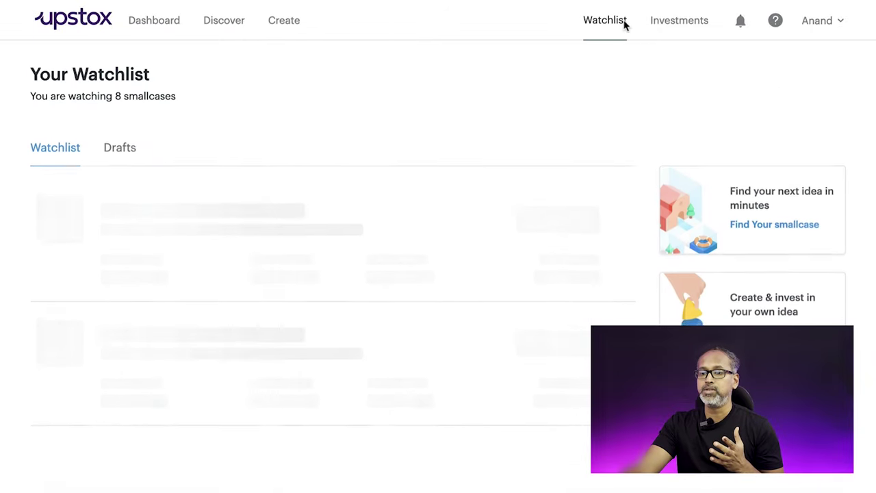
pyautogui.scroll(-1, 401, 169)
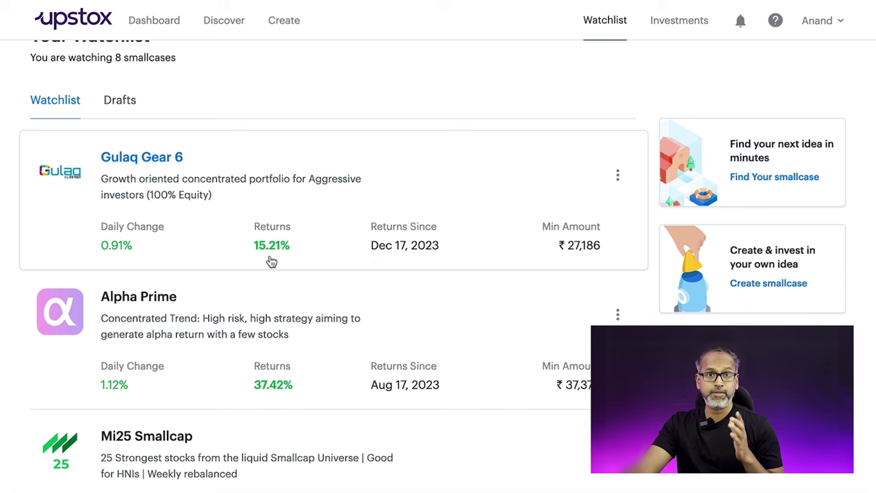
pyautogui.scroll(-1, 394, 354)
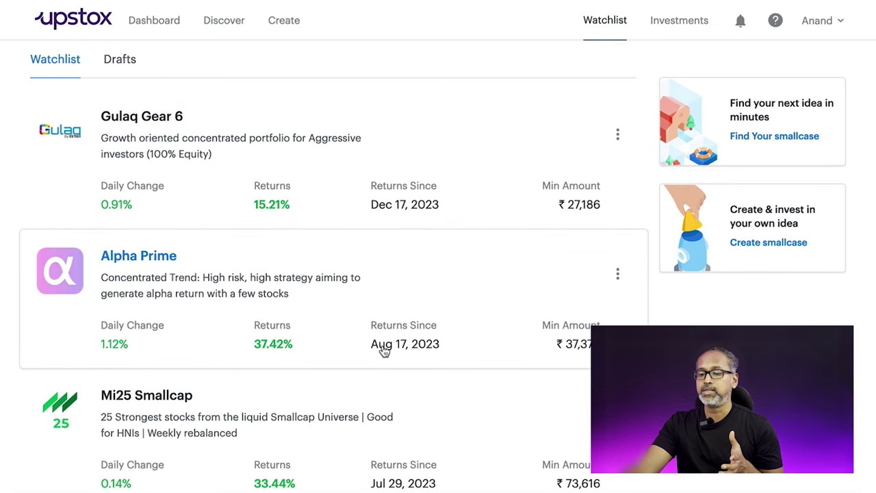
pyautogui.scroll(-3, 308, 338)
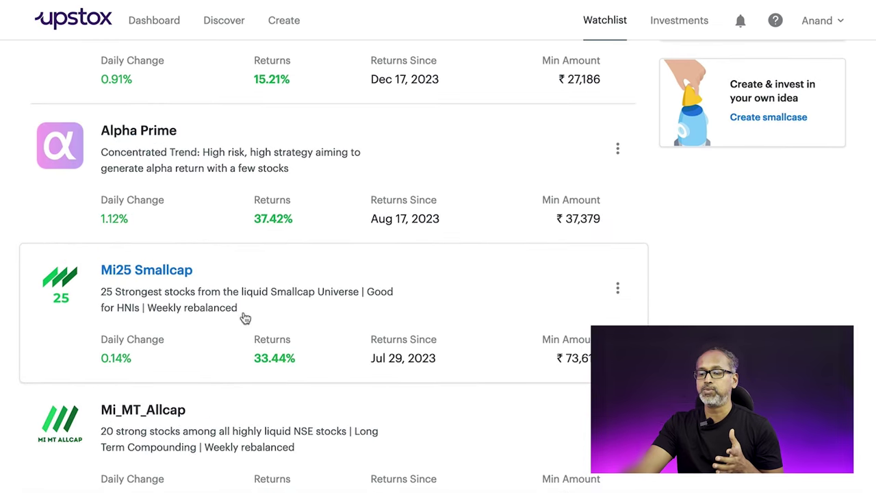
pyautogui.scroll(-4, 115, 301)
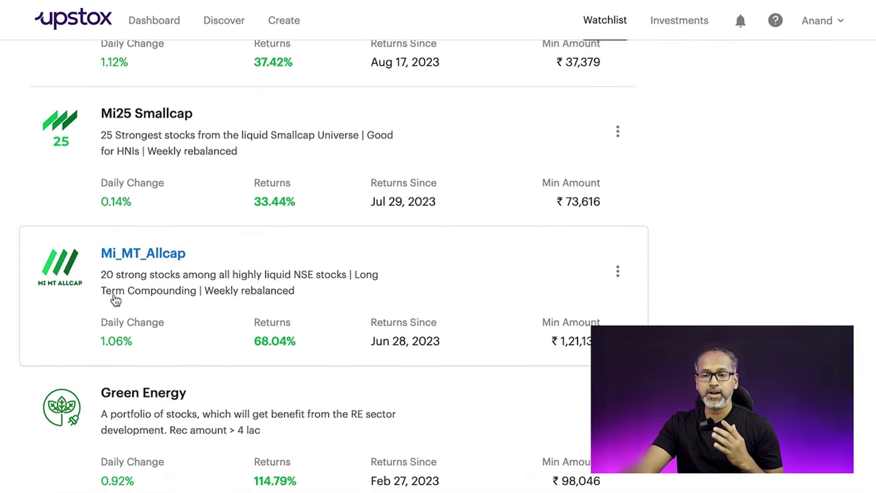
pyautogui.scroll(-2, 254, 319)
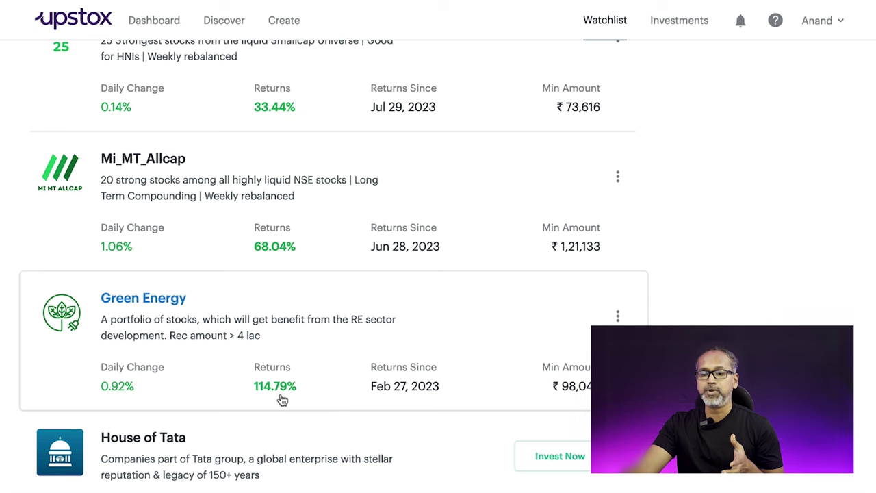
pyautogui.scroll(-5, 283, 400)
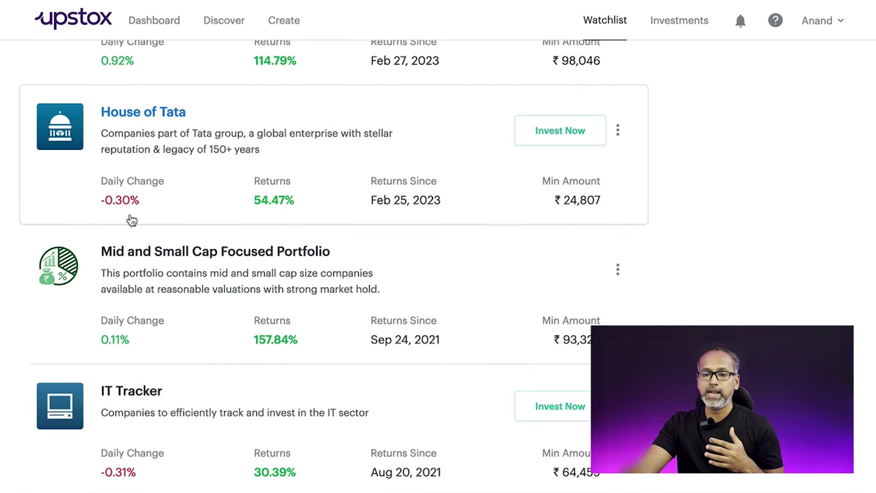
pyautogui.scroll(-2, 135, 229)
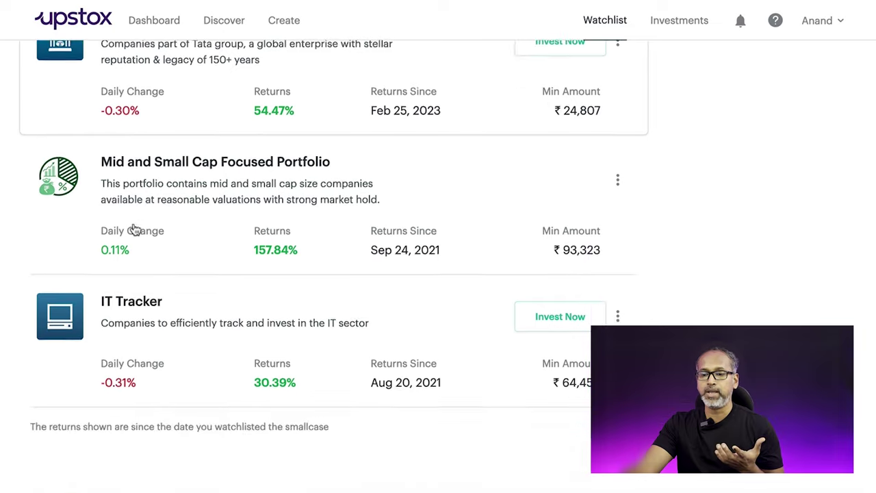
pyautogui.scroll(12, 133, 230)
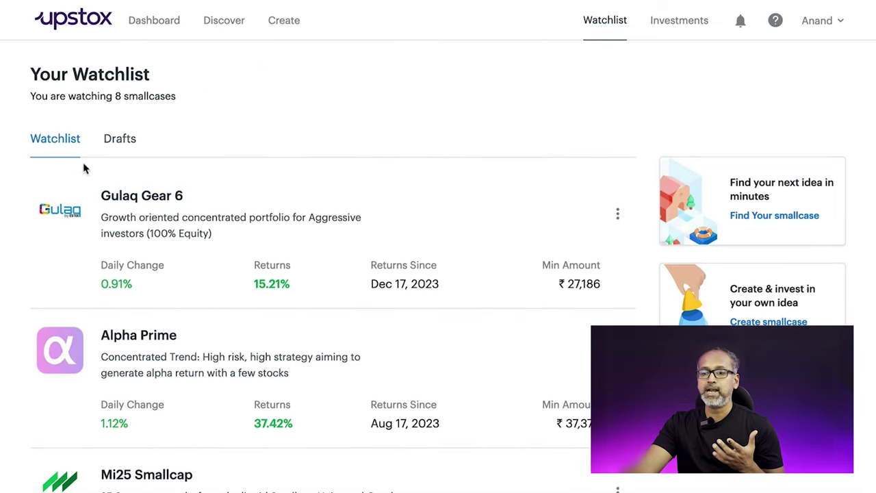
# Step: Open the IRCTC draft smallcase for customization and review its stocks and weights
pyautogui.click(120, 140)
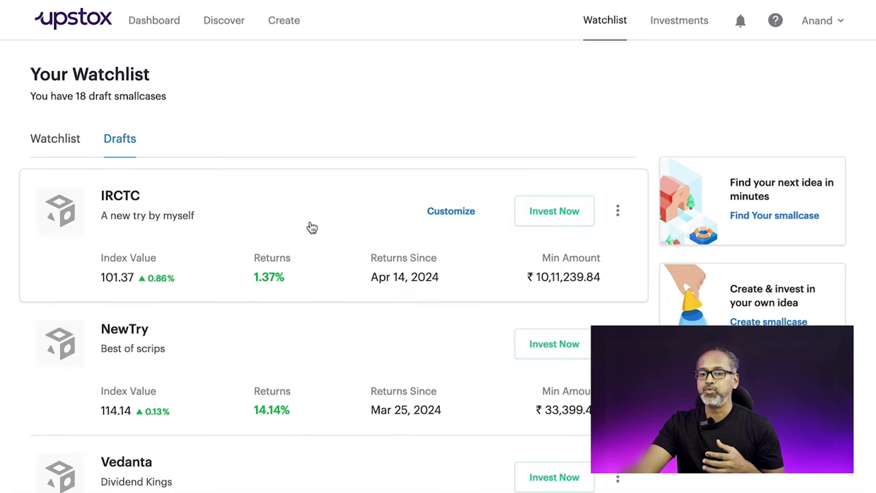
pyautogui.click(442, 213)
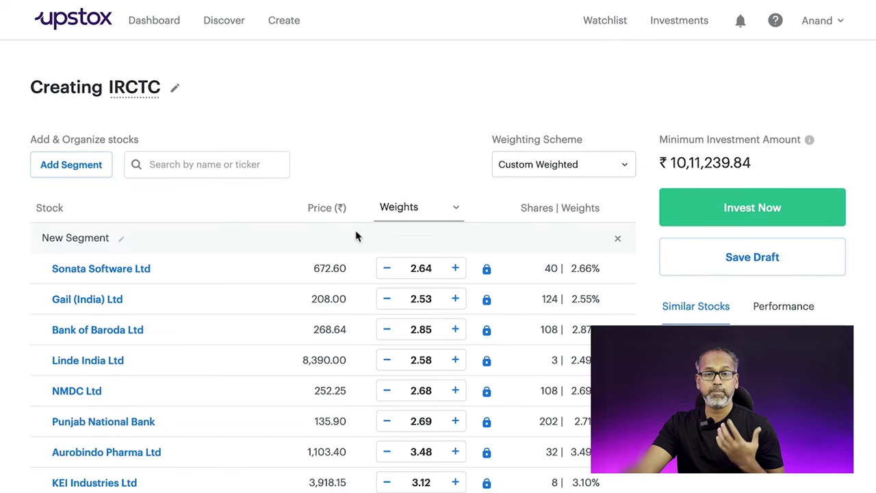
pyautogui.scroll(-3, 307, 248)
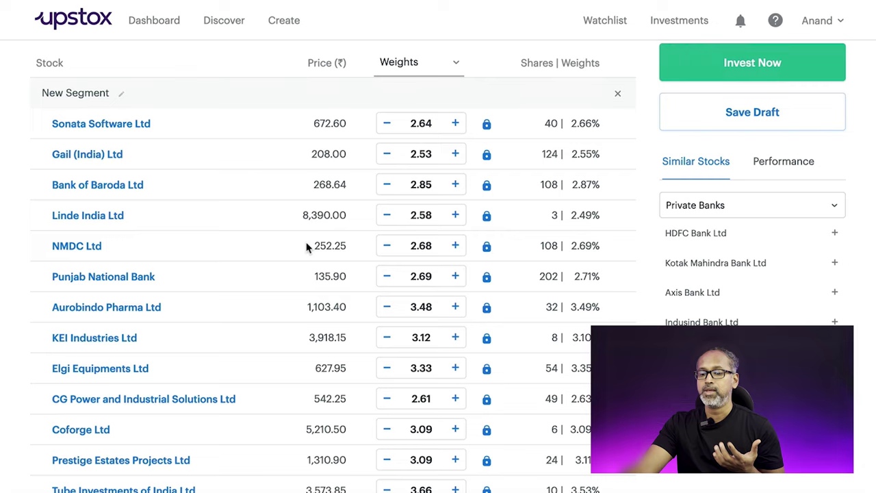
pyautogui.scroll(-6, 306, 248)
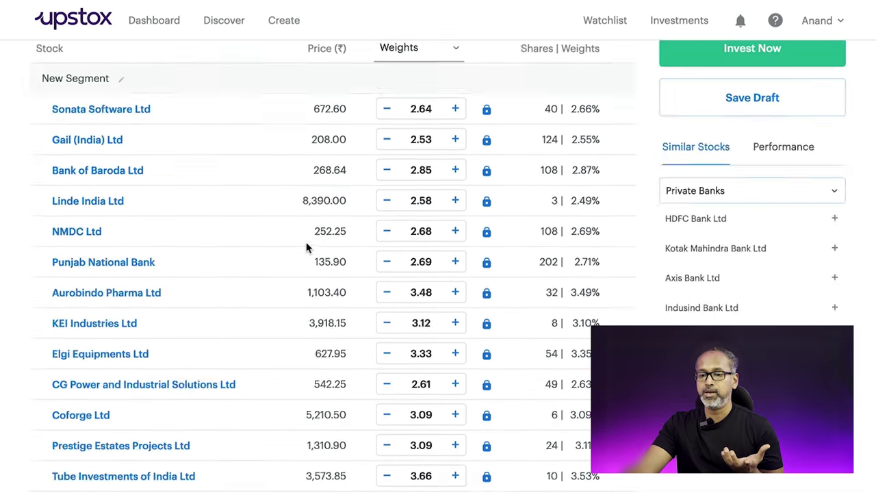
# Step: Search for the stock IOC and add Indian Oil Corporation Ltd to the IRCTC draft
pyautogui.scroll(3, 306, 248)
pyautogui.click(222, 165)
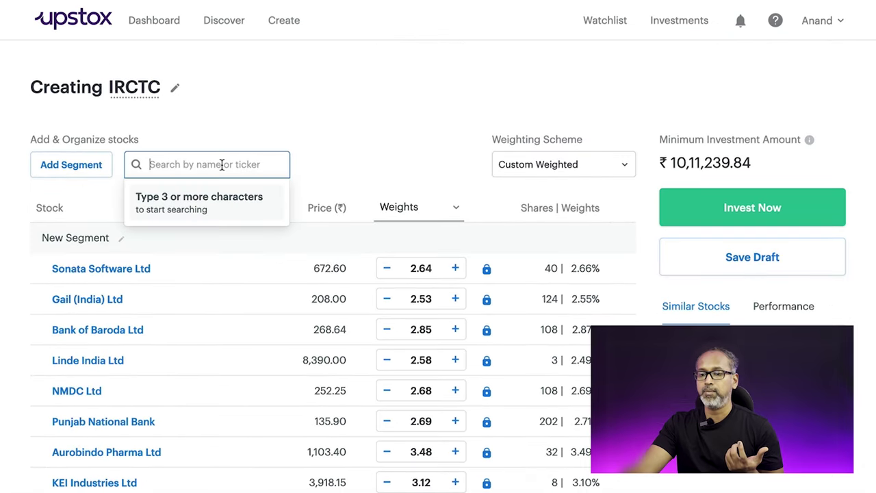
pyautogui.write('I')
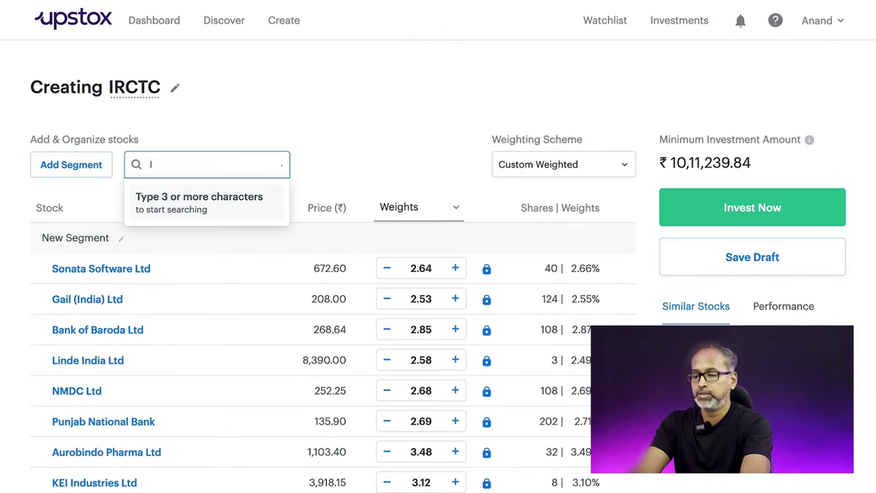
pyautogui.write('OCL')
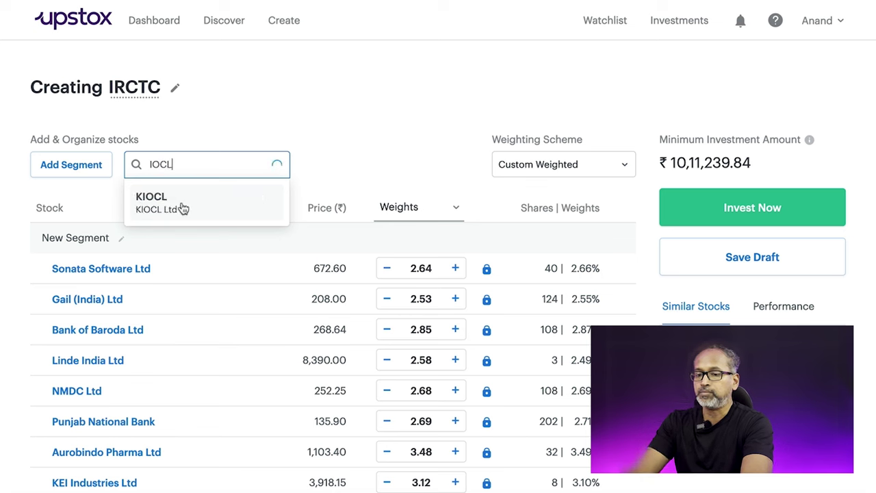
pyautogui.press('BackSpace')
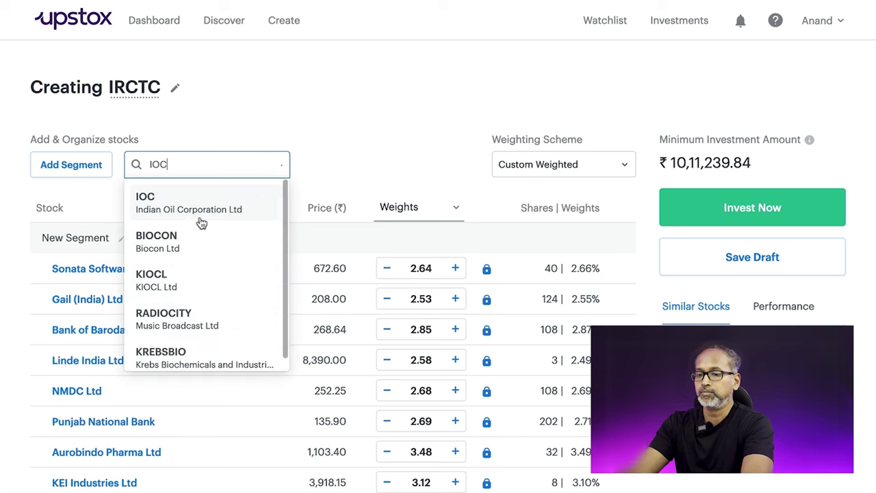
pyautogui.click(243, 200)
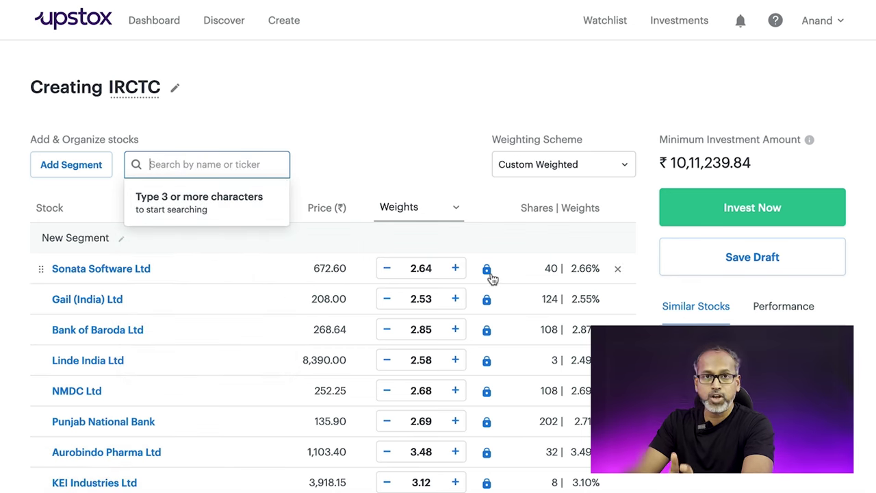
# Step: Unlock and relock the weight of Sonata Software Ltd, and return to the list of draft smallcases
pyautogui.click(490, 273)
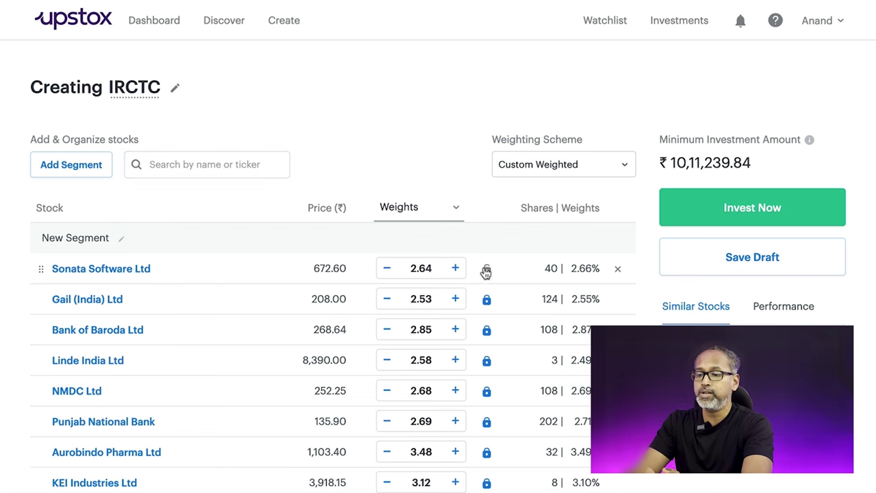
pyautogui.click(485, 272)
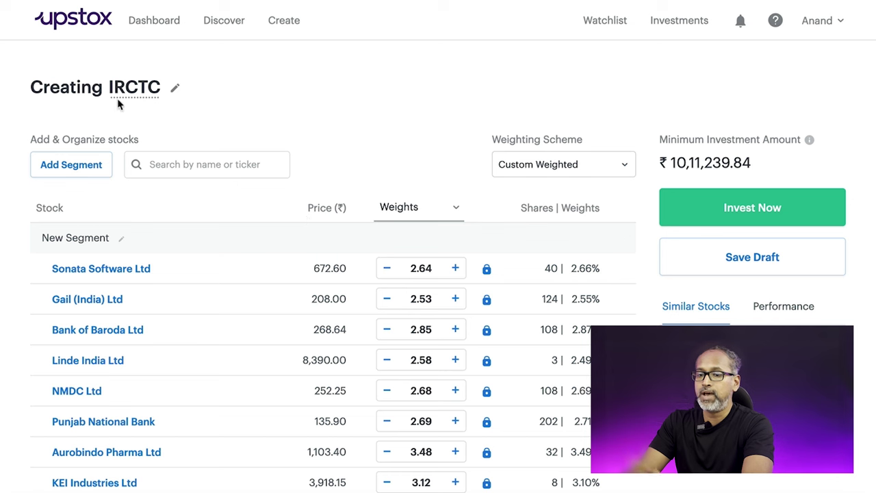
pyautogui.scroll(-3, 217, 258)
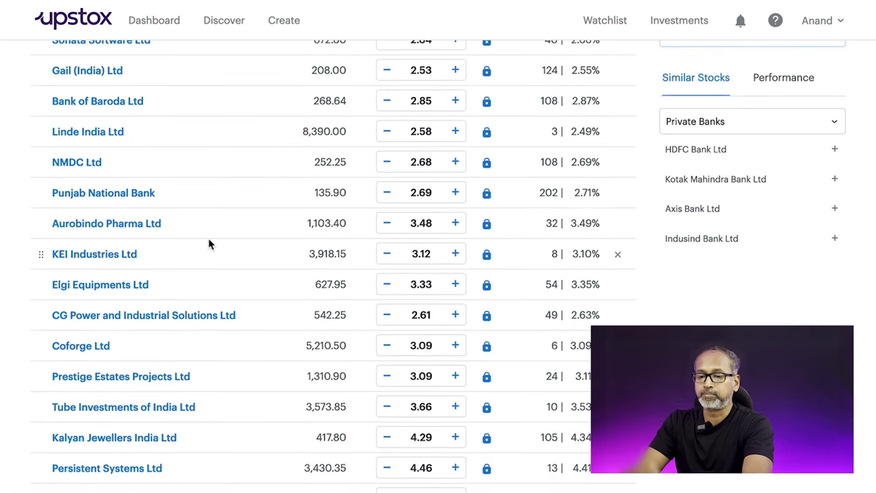
pyautogui.scroll(-6, 210, 245)
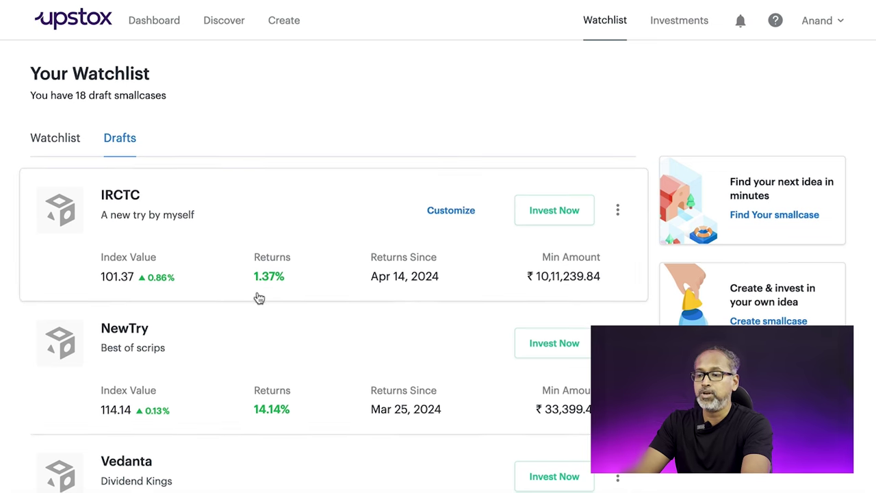
# Step: Compare the returns of the saved draft smallcases, including NewTry, Vedanta, 9div and REIT
pyautogui.scroll(-1, 144, 324)
pyautogui.scroll(-4, 144, 323)
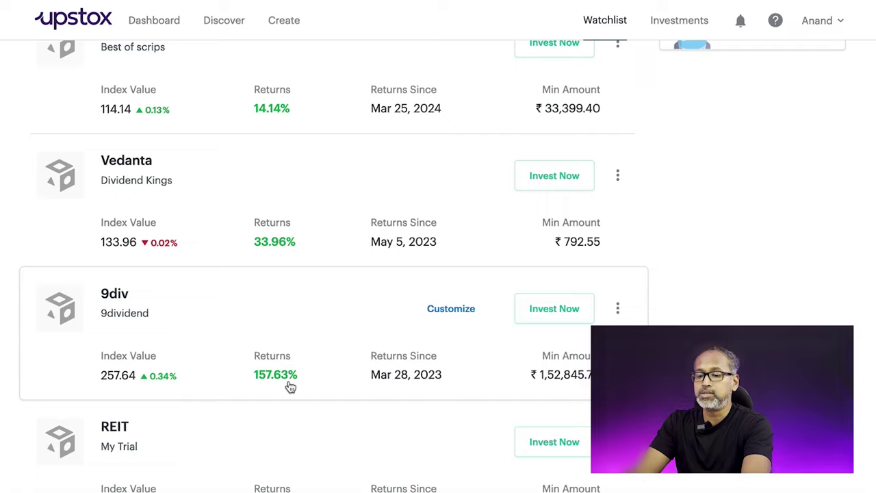
pyautogui.scroll(-2, 290, 387)
pyautogui.scroll(-3, 266, 367)
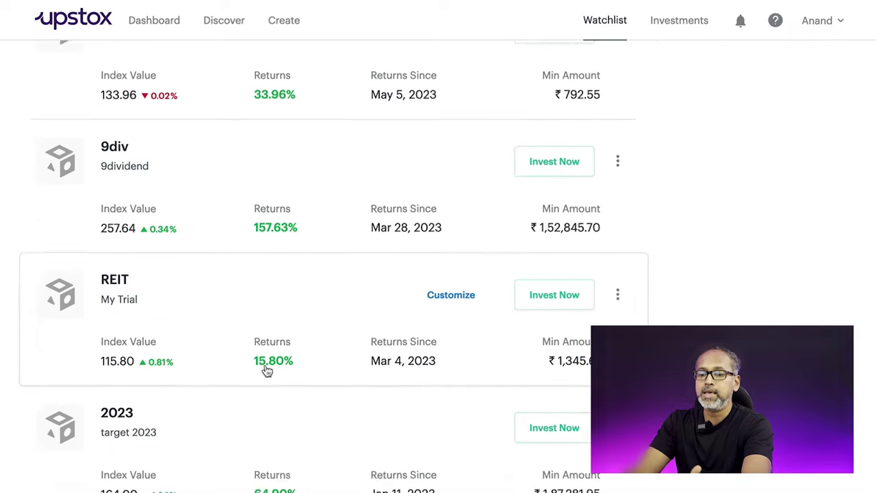
# Step: Review the returns of the older draft smallcases 2023 and ADANI, and go back to the start of the drafts list
pyautogui.scroll(-4, 266, 368)
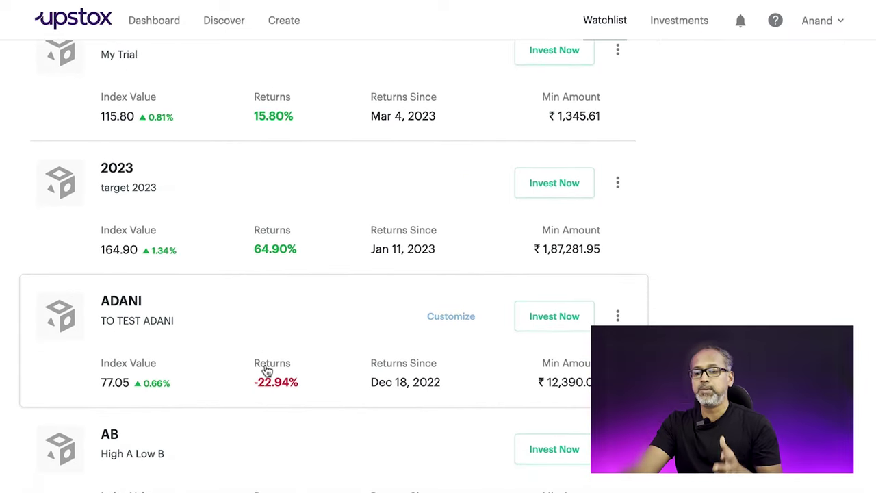
pyautogui.scroll(10, 266, 370)
pyautogui.scroll(-1, 107, 88)
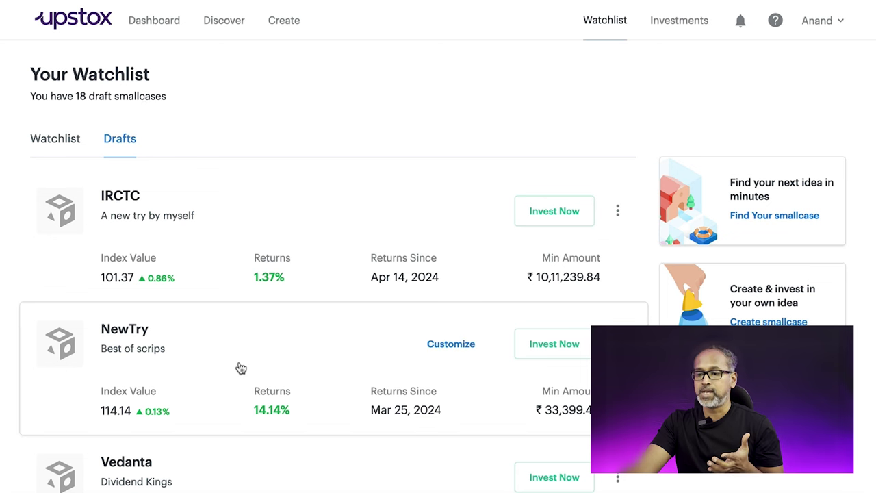
# Step: Start investing in the 9div draft as a one-time order, continue to the amount confirmation and review the constituent orders
pyautogui.scroll(-3, 239, 366)
pyautogui.scroll(-3, 240, 366)
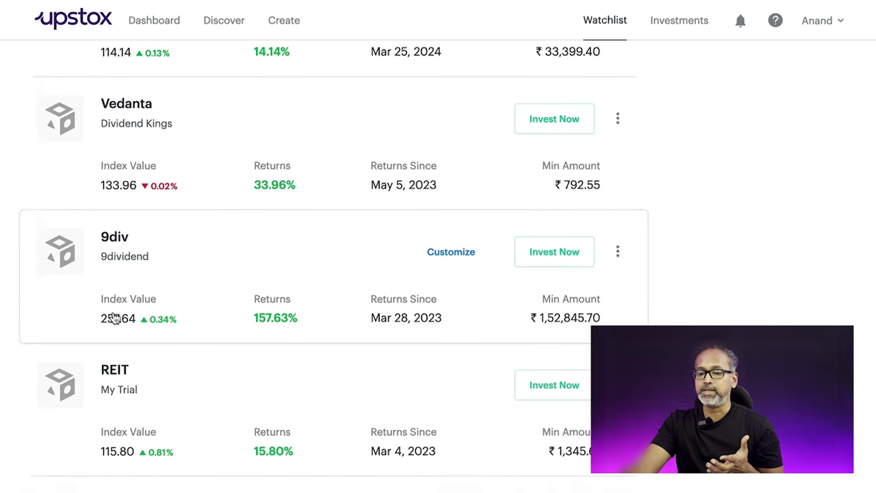
pyautogui.click(571, 237)
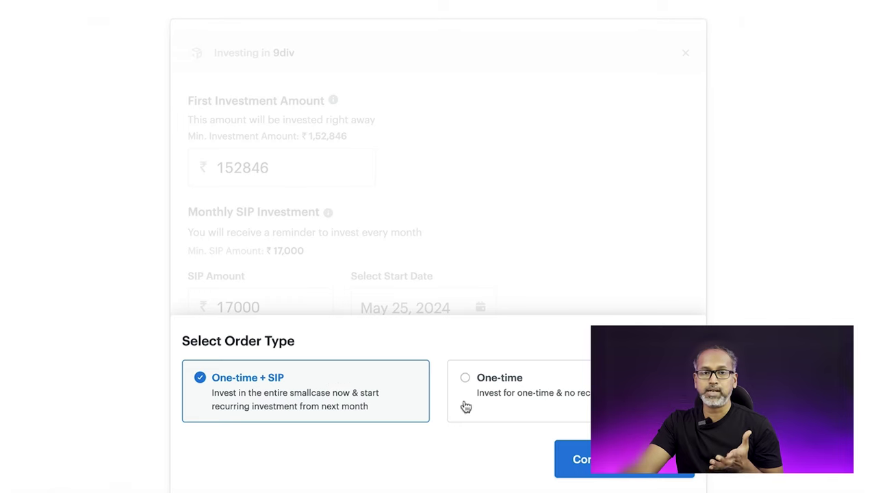
pyautogui.click(534, 392)
pyautogui.click(623, 458)
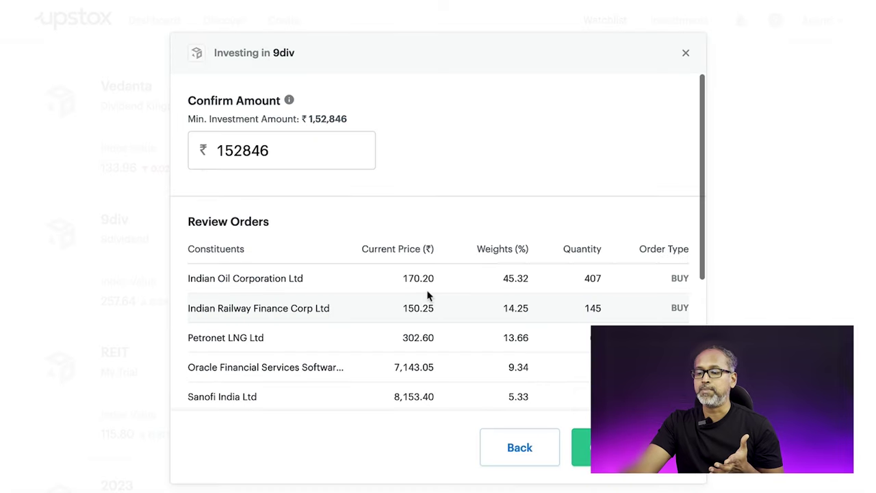
pyautogui.scroll(-2, 426, 299)
pyautogui.scroll(-1, 301, 230)
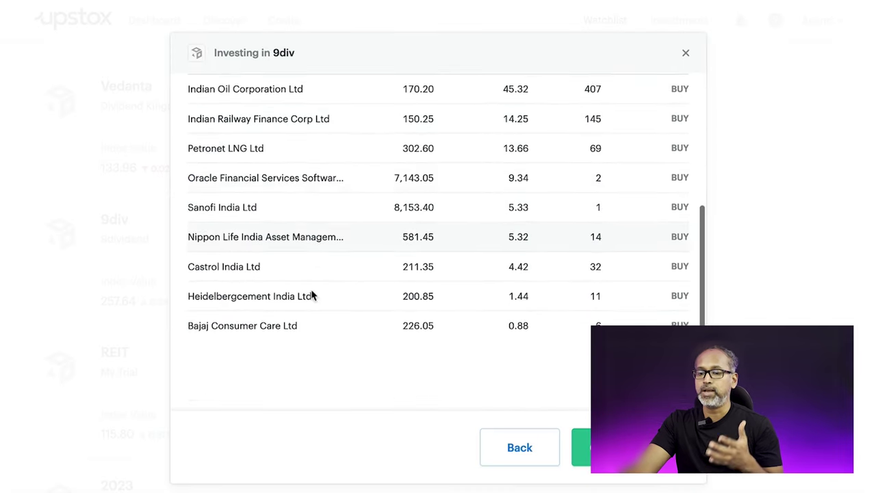
pyautogui.scroll(1, 317, 167)
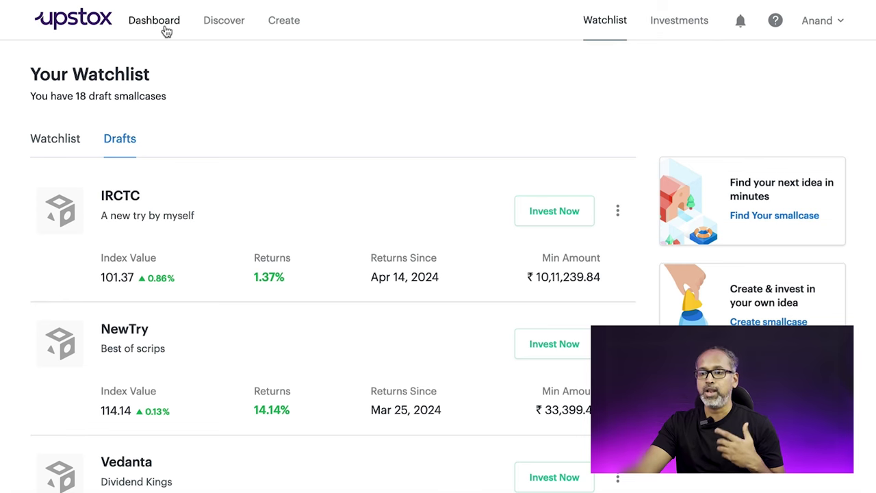
# Step: Open the smallcase managers list in Discover and browse the managers and their strategies
pyautogui.click(224, 23)
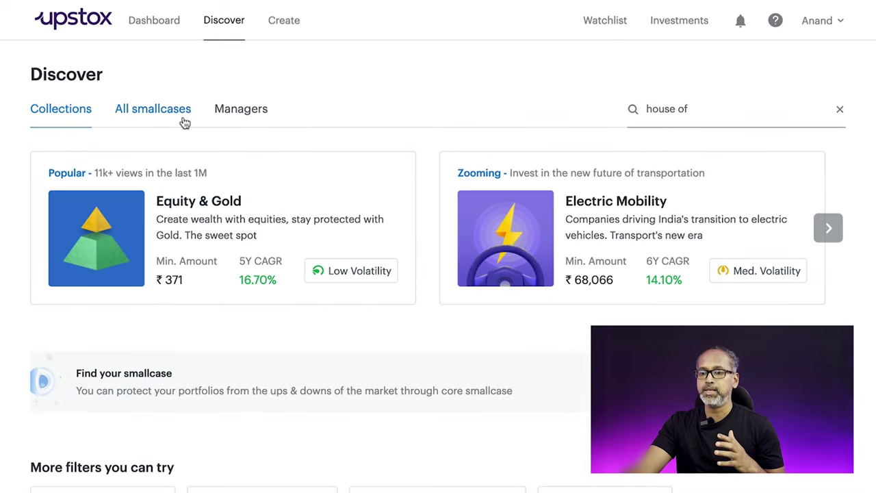
pyautogui.click(230, 112)
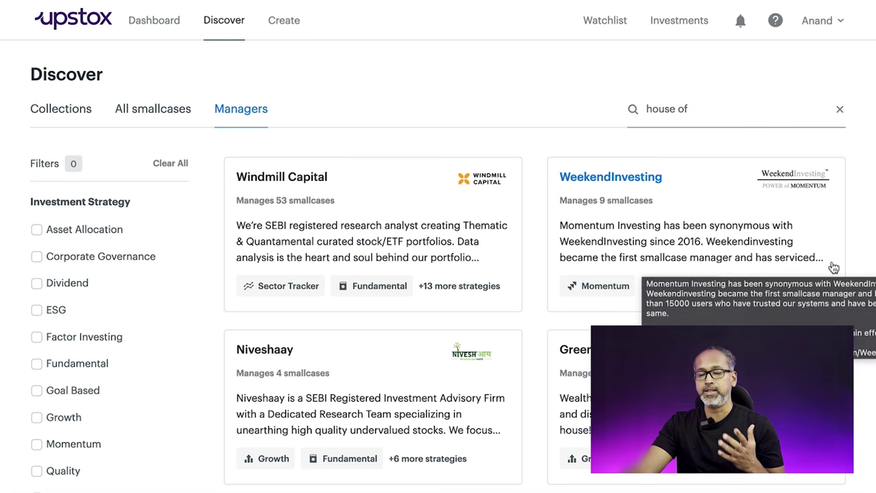
pyautogui.scroll(-2, 434, 272)
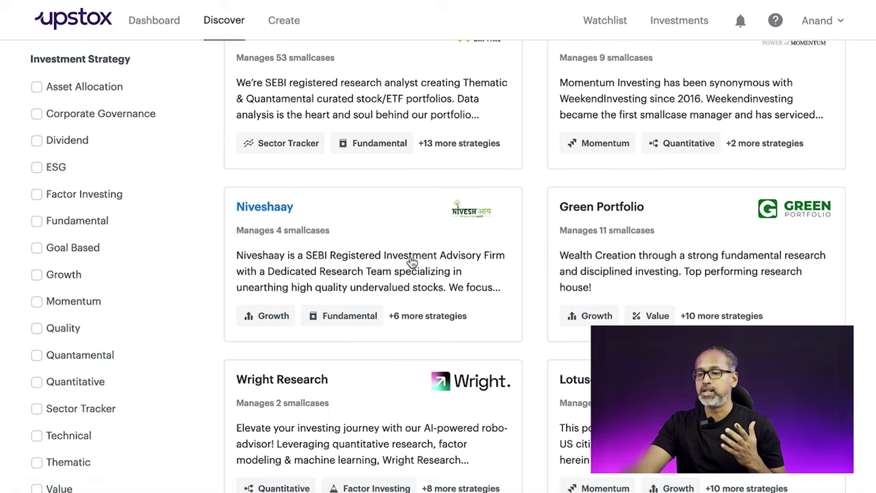
pyautogui.scroll(2, 398, 327)
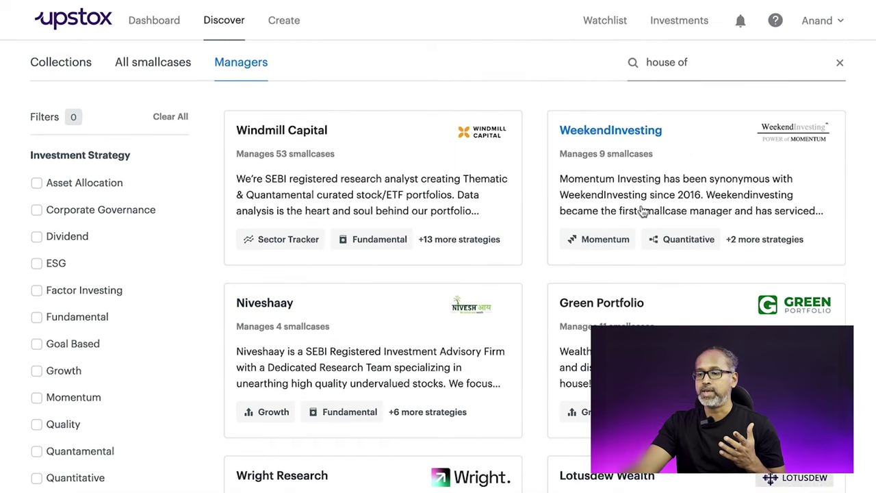
# Step: Open the manager pages of WeekendInvesting and Niveshaay and review the smallcases each one offers
pyautogui.click(642, 130)
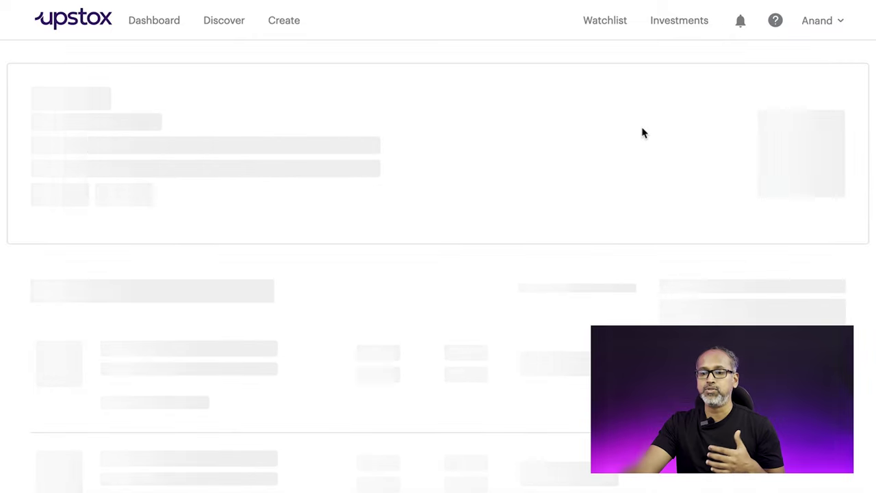
pyautogui.scroll(-3, 642, 133)
pyautogui.scroll(-3, 643, 132)
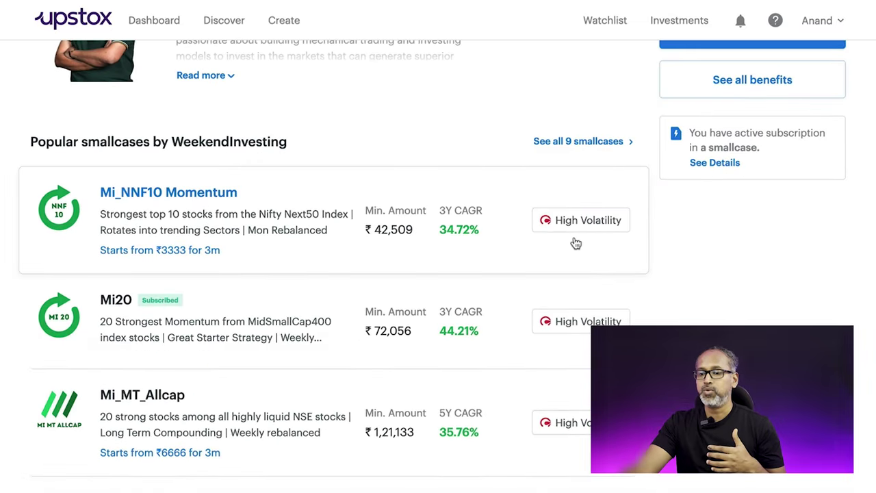
pyautogui.scroll(-2, 313, 251)
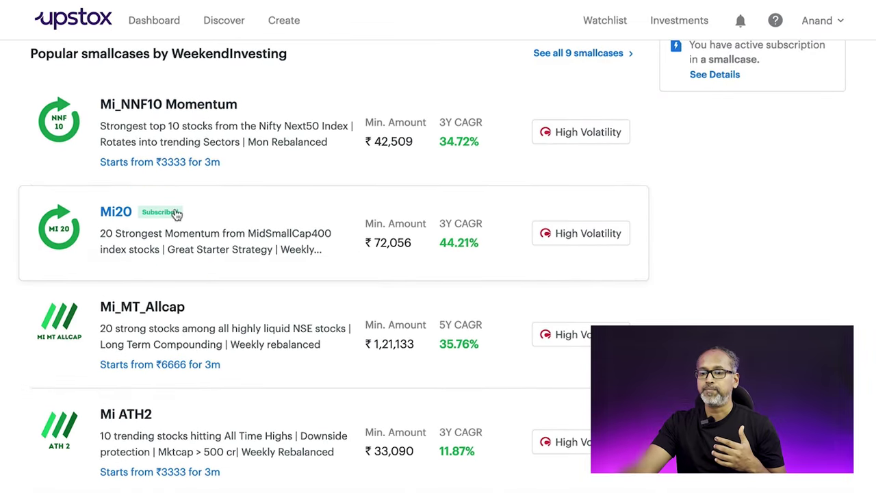
pyautogui.scroll(-1, 200, 223)
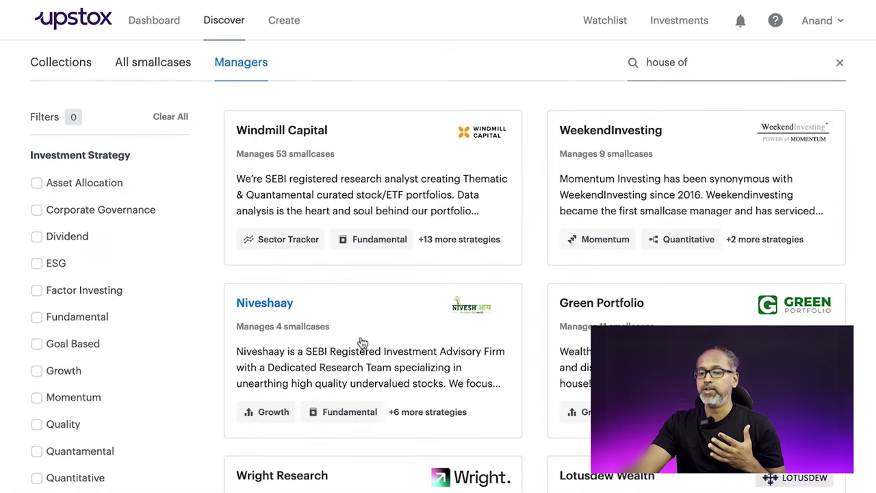
pyautogui.click(354, 325)
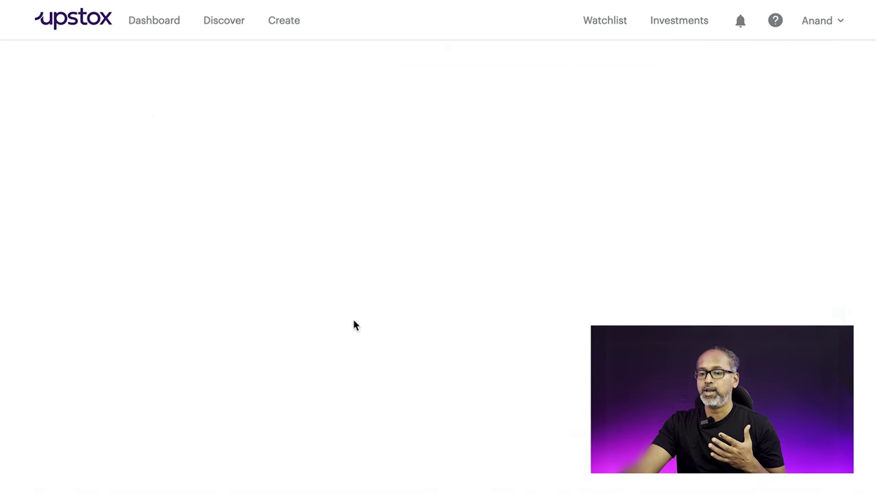
pyautogui.scroll(-6, 356, 280)
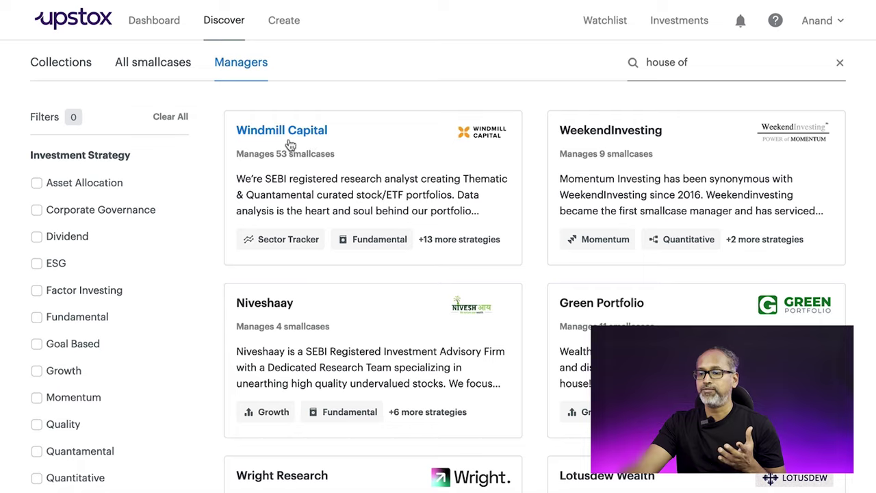
# Step: List all smallcases in Discover, sort them by 1M returns and look through the sorted list
pyautogui.scroll(1, 98, 115)
pyautogui.click(156, 112)
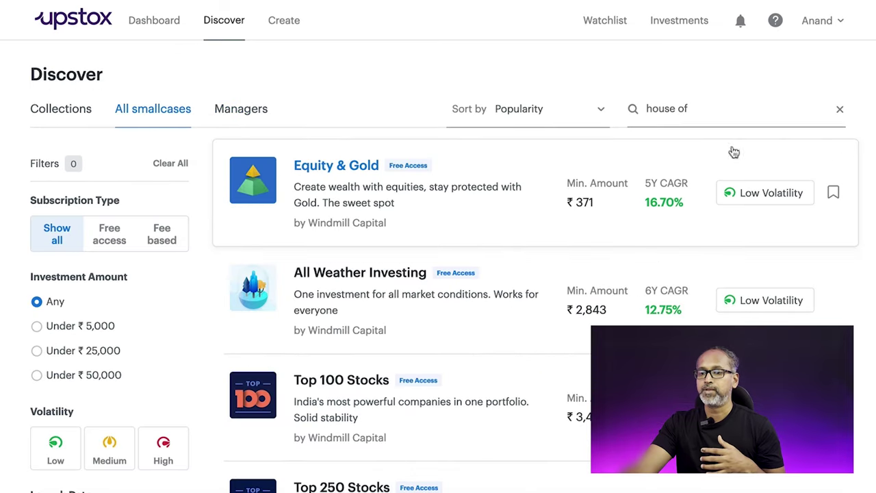
pyautogui.click(528, 120)
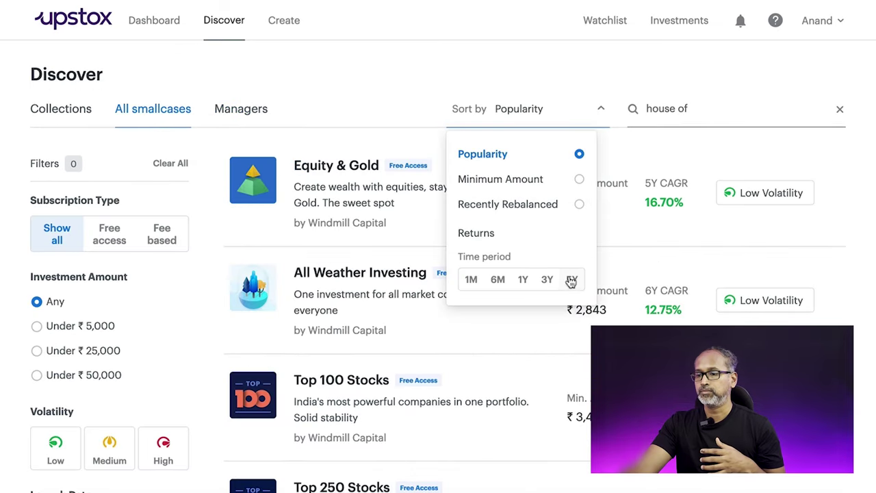
pyautogui.click(477, 286)
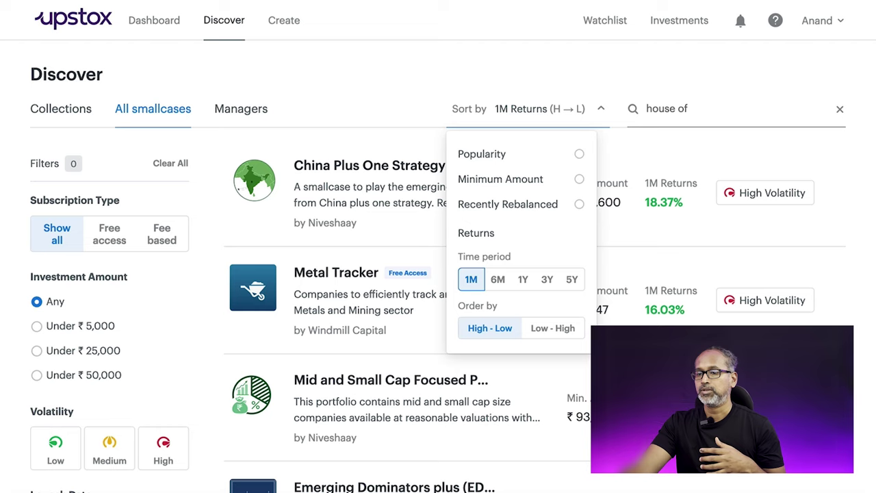
pyautogui.scroll(-2, 274, 313)
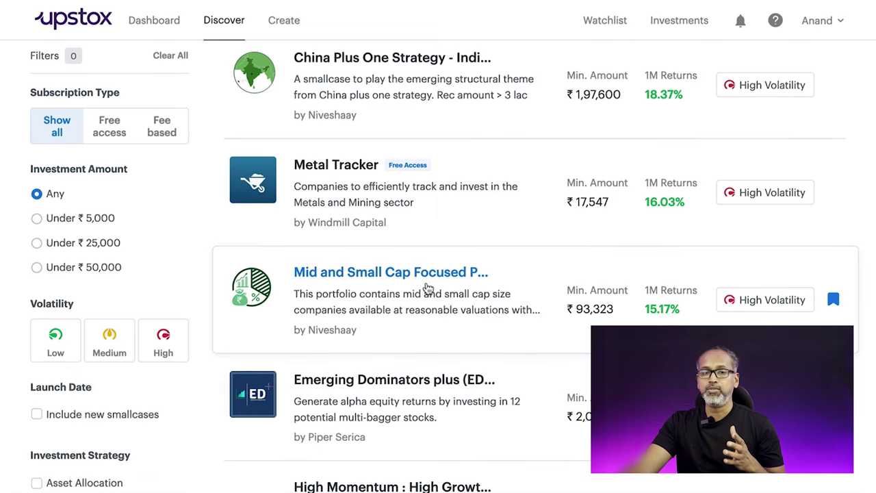
pyautogui.scroll(2, 427, 287)
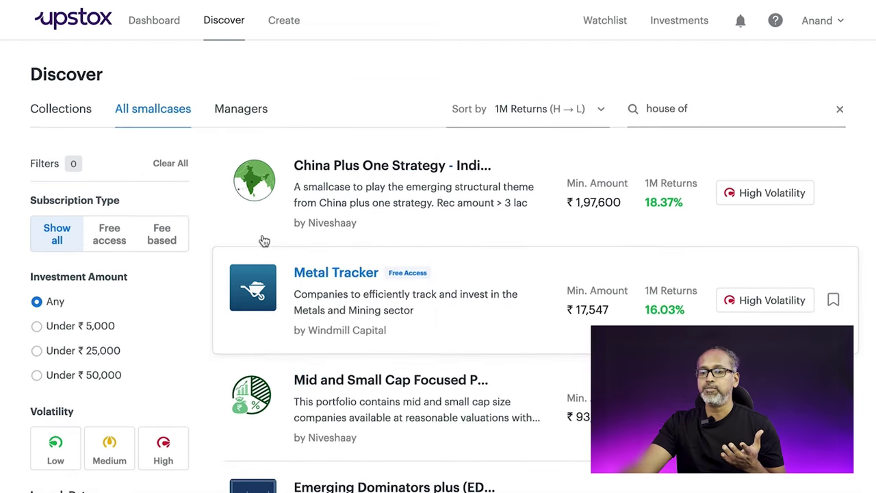